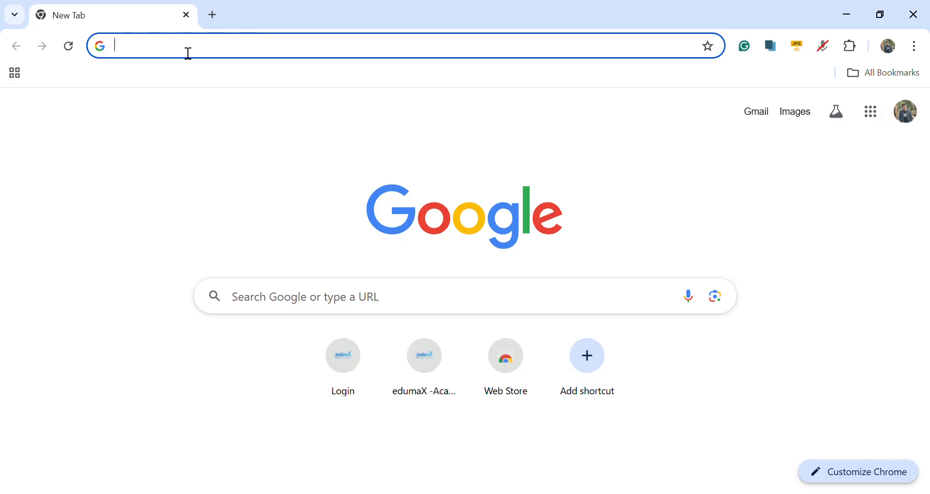
# Step: Go to the website edumaxbd.com
pyautogui.click(189, 53)
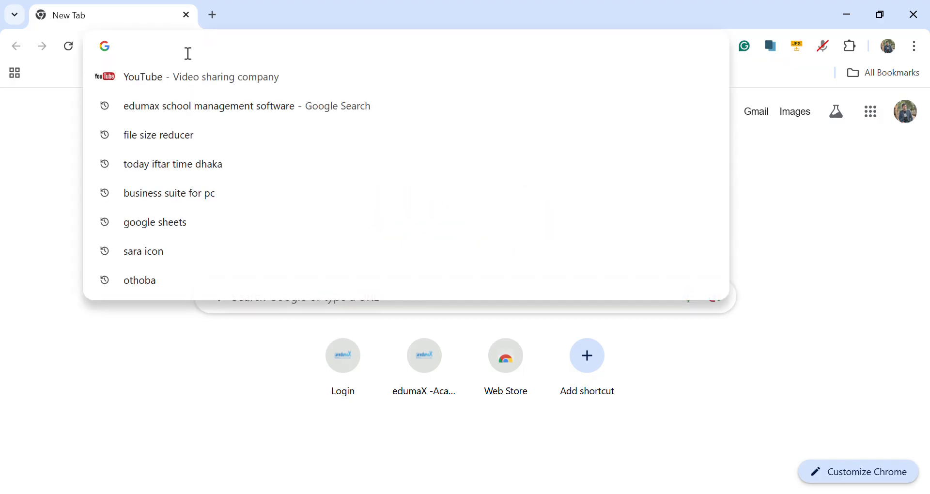
pyautogui.write('eduma')
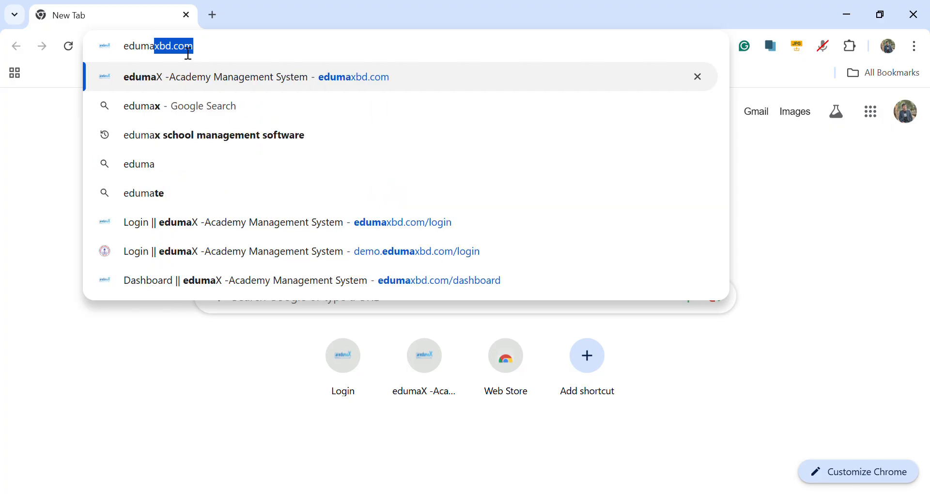
pyautogui.write('x')
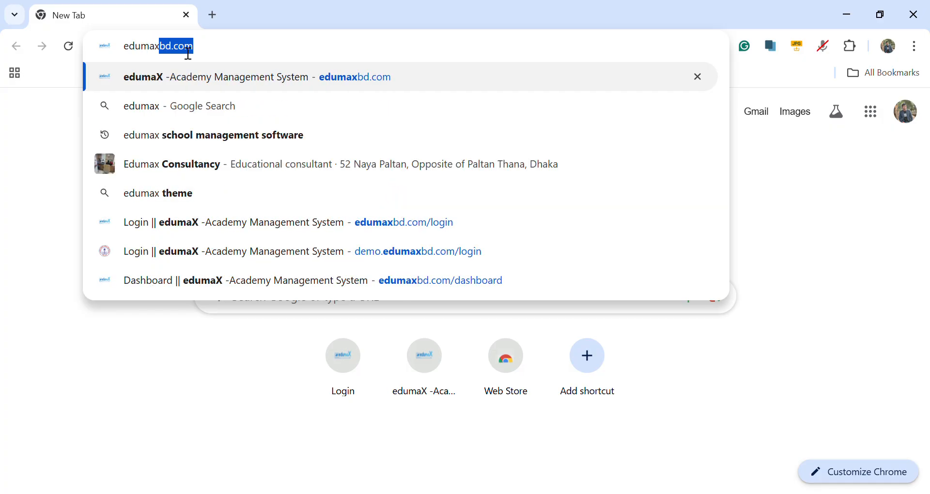
pyautogui.write('bd.')
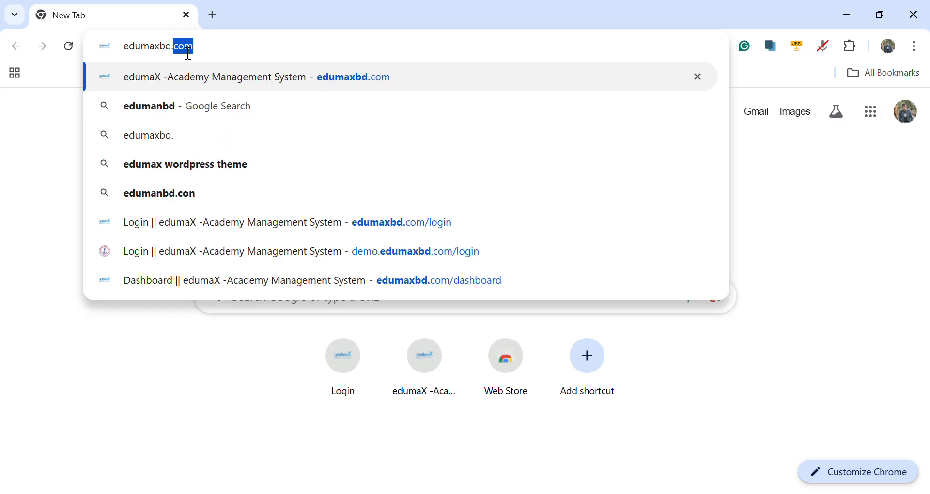
pyautogui.write('c')
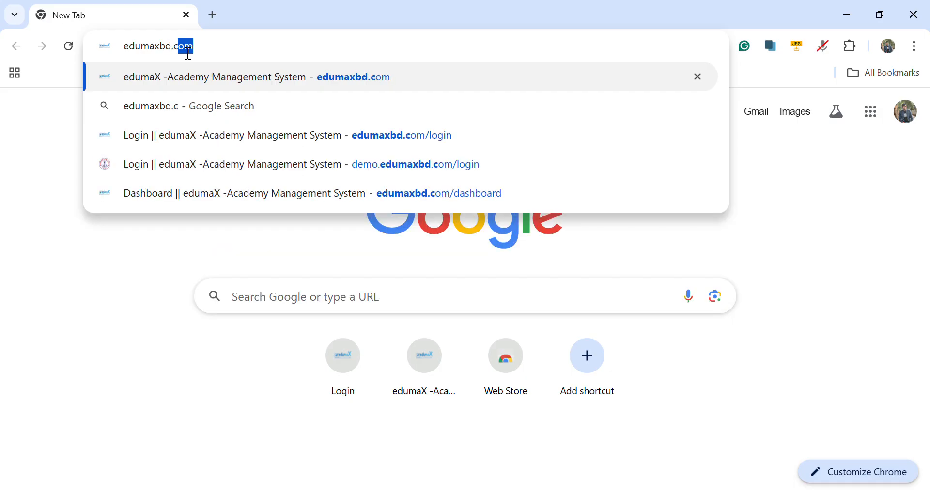
pyautogui.write('om')
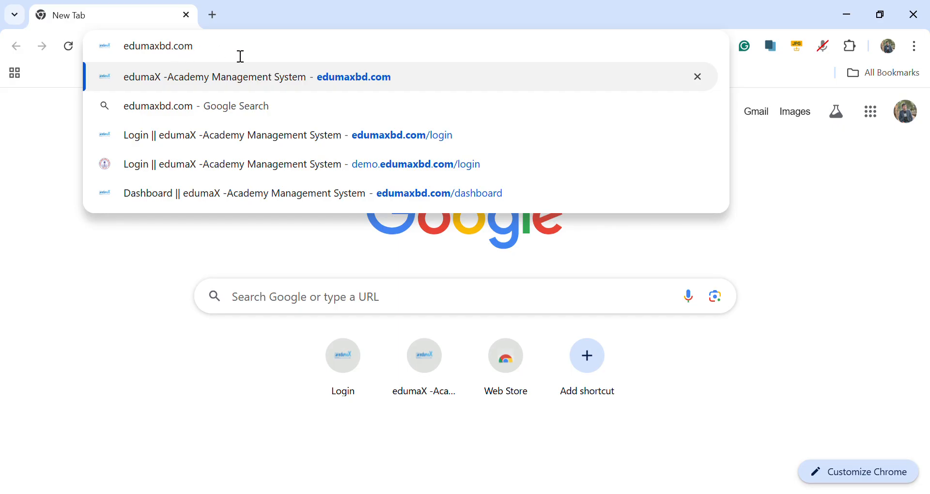
pyautogui.press('Return')
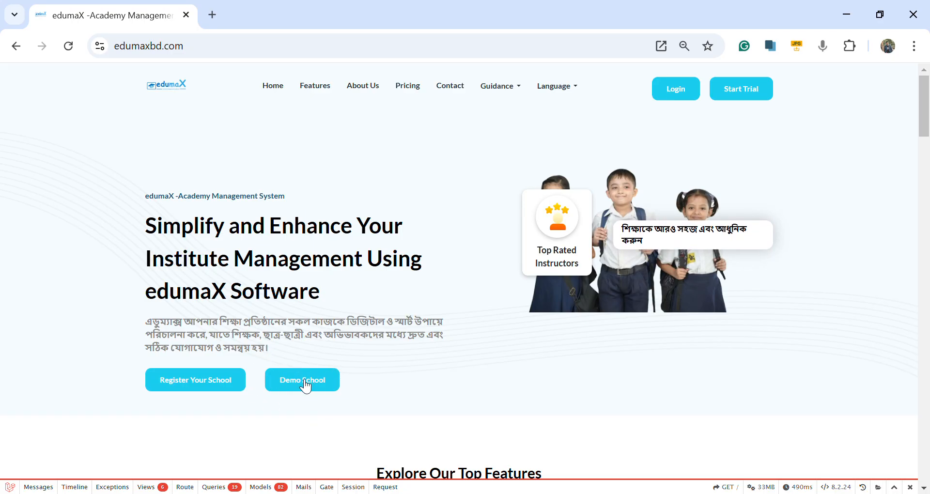
# Step: Open the school registration form and enter the name "kc school", the mobile number and the tagline "to build to read"
pyautogui.click(228, 382)
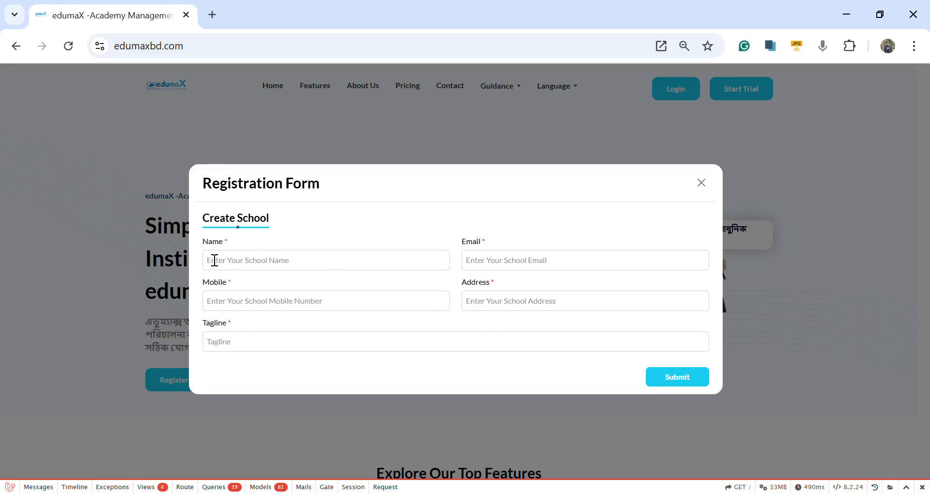
pyautogui.click(239, 267)
pyautogui.click(292, 289)
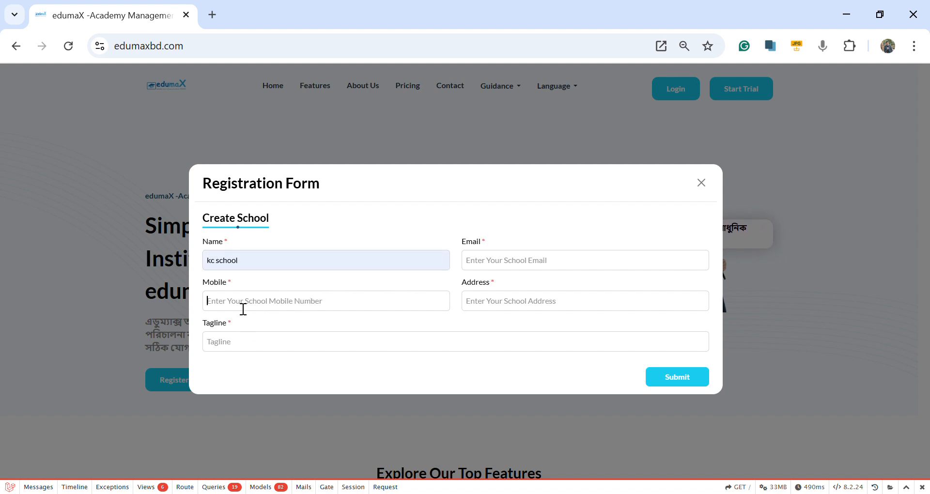
pyautogui.click(256, 302)
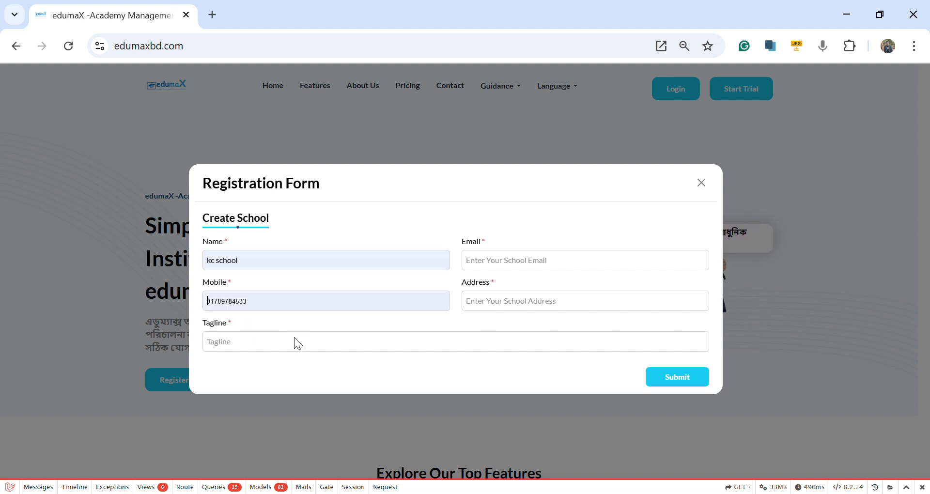
pyautogui.click(301, 336)
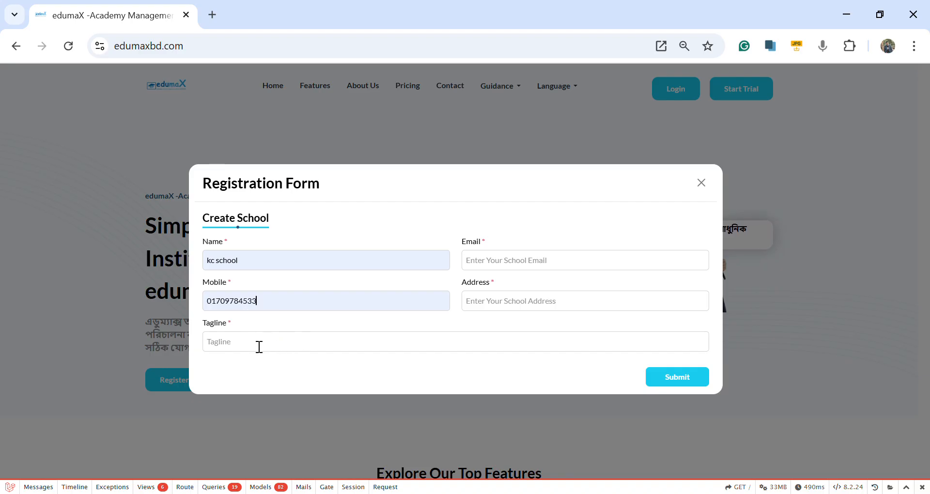
pyautogui.click(326, 374)
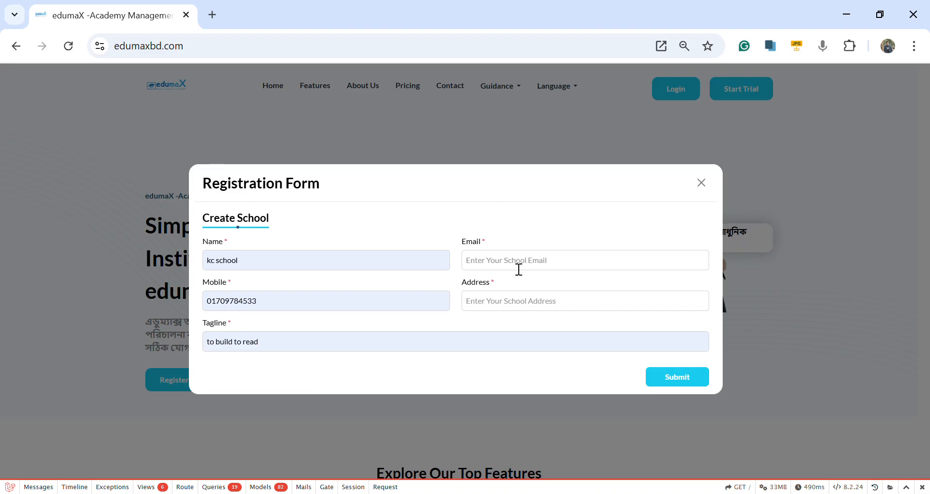
# Step: Fill in the school's email and address in the registration form, and close the form without submitting it
pyautogui.click(556, 293)
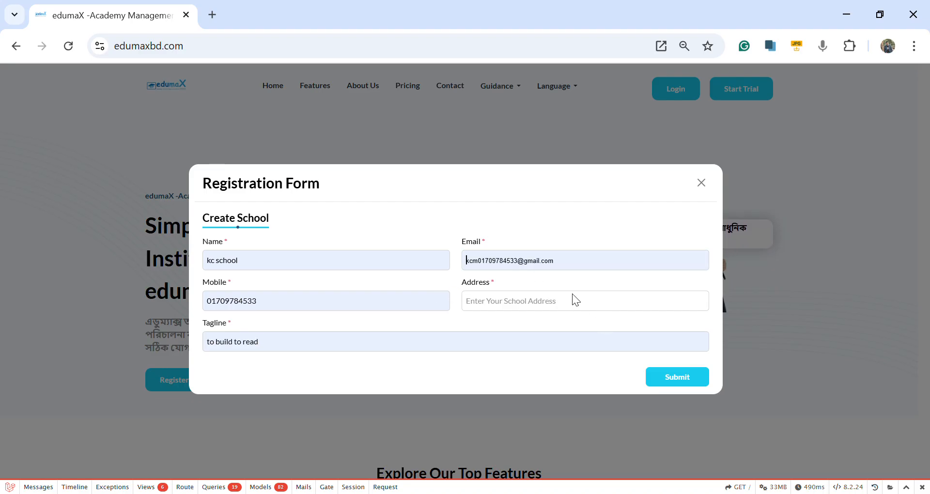
pyautogui.click(571, 294)
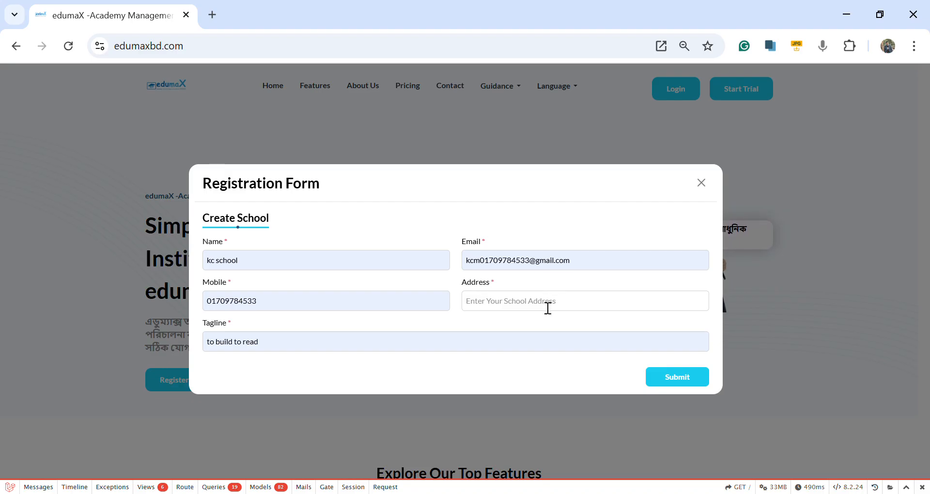
pyautogui.click(514, 309)
pyautogui.write('mirpur 10,dhaka')
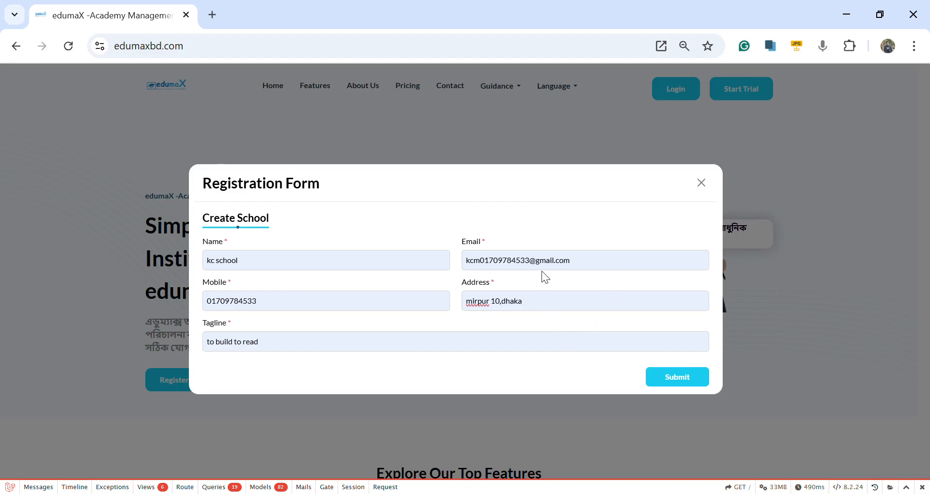
pyautogui.click(702, 185)
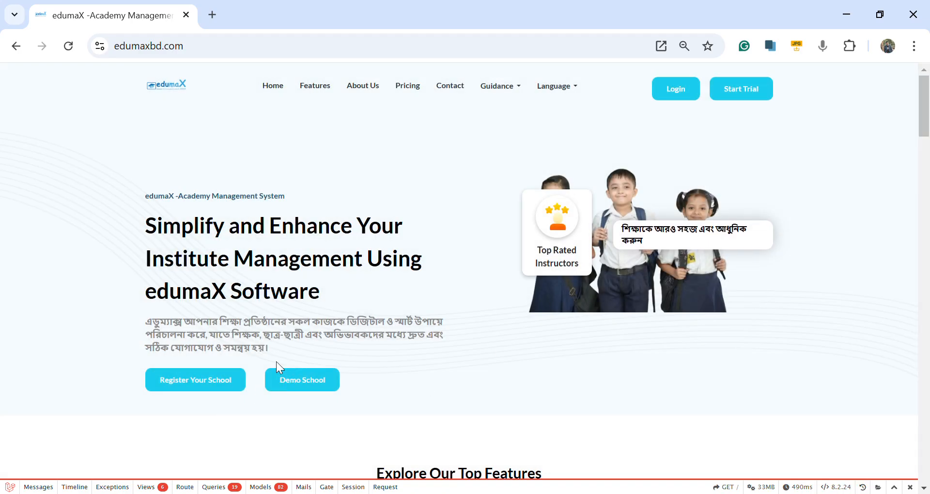
# Step: Open the demo school's website and log in with the prefilled email and password, revealing the password first
pyautogui.click(305, 383)
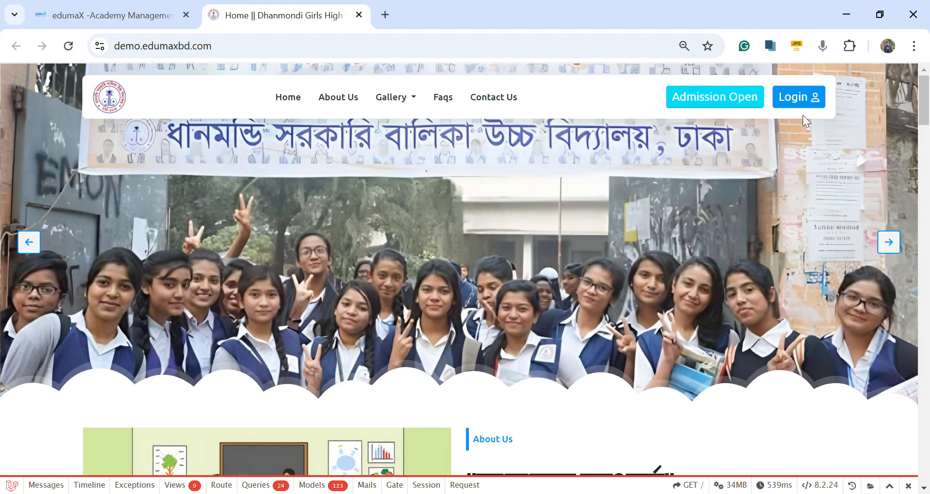
pyautogui.click(804, 100)
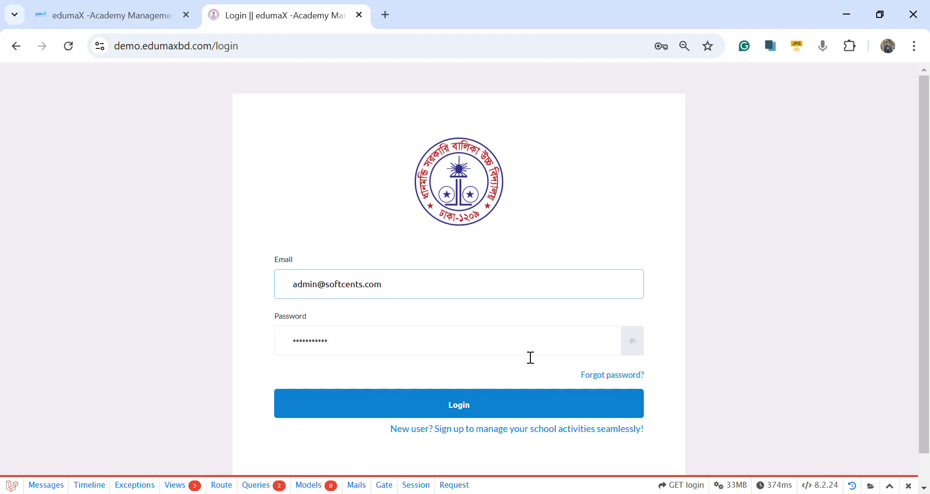
pyautogui.click(633, 346)
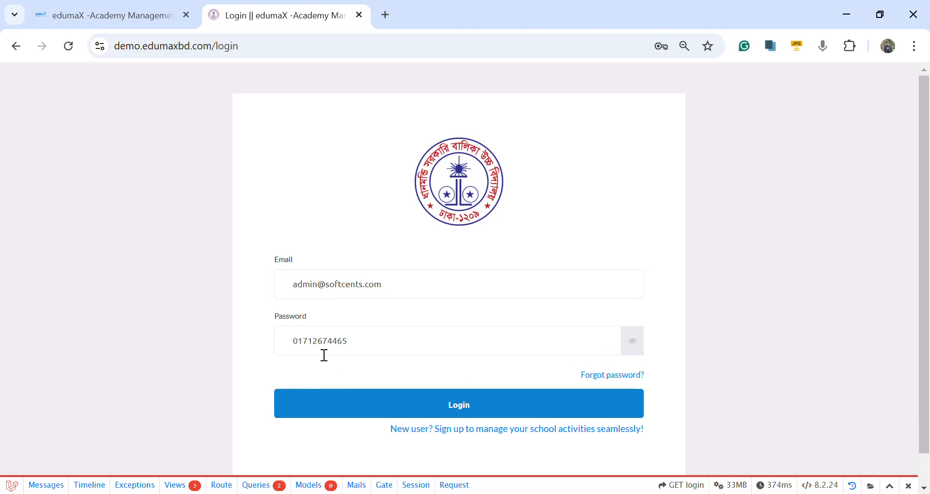
pyautogui.click(483, 412)
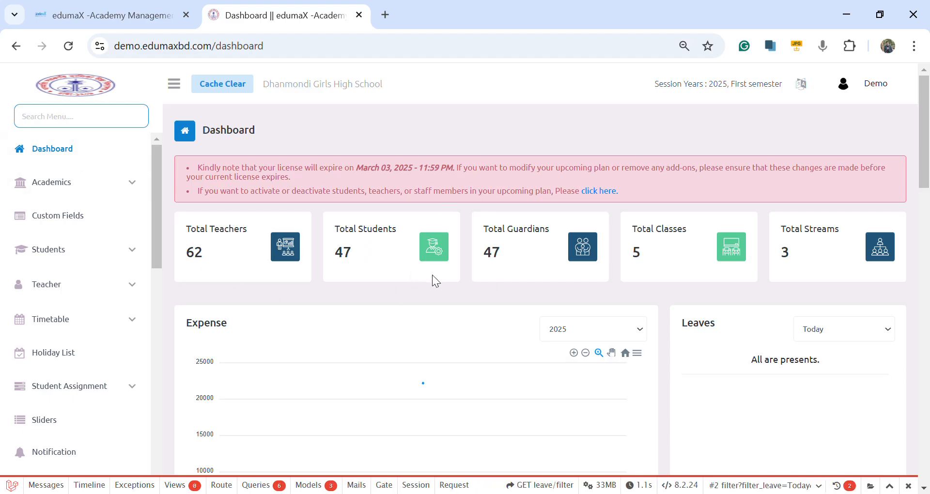
# Step: Look over the dashboard's summaries and view the Medium and Section management pages under Academics
pyautogui.scroll(-12, 436, 281)
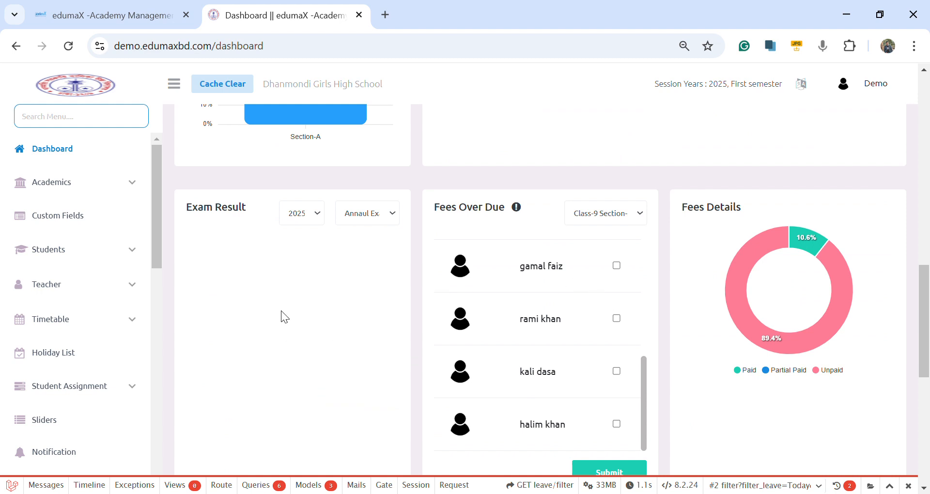
pyautogui.scroll(-5, 282, 312)
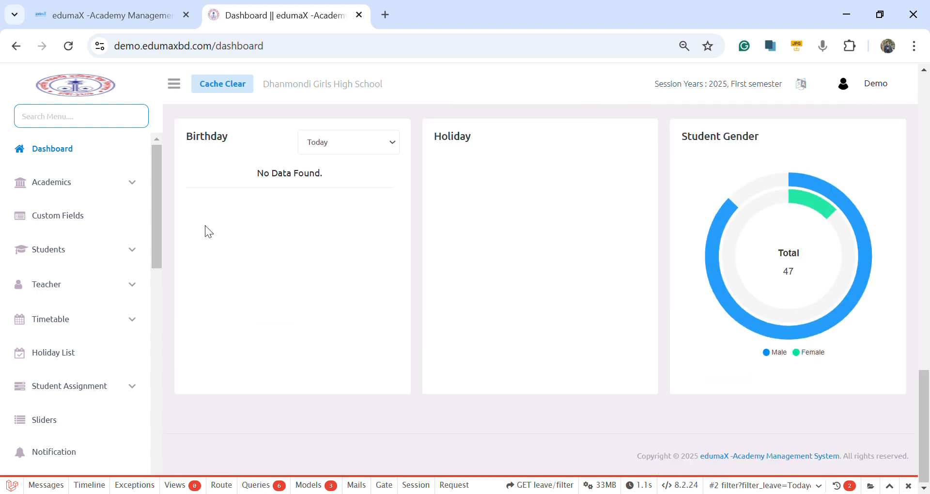
pyautogui.click(64, 188)
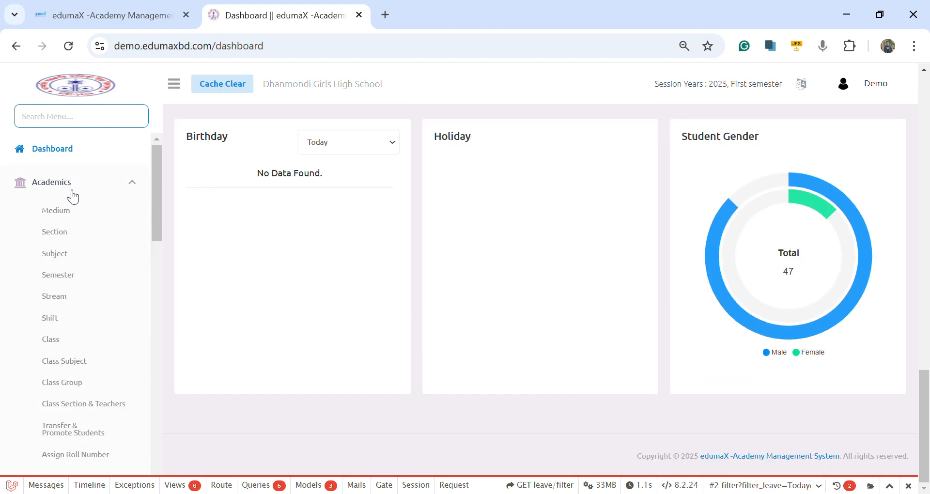
pyautogui.click(66, 213)
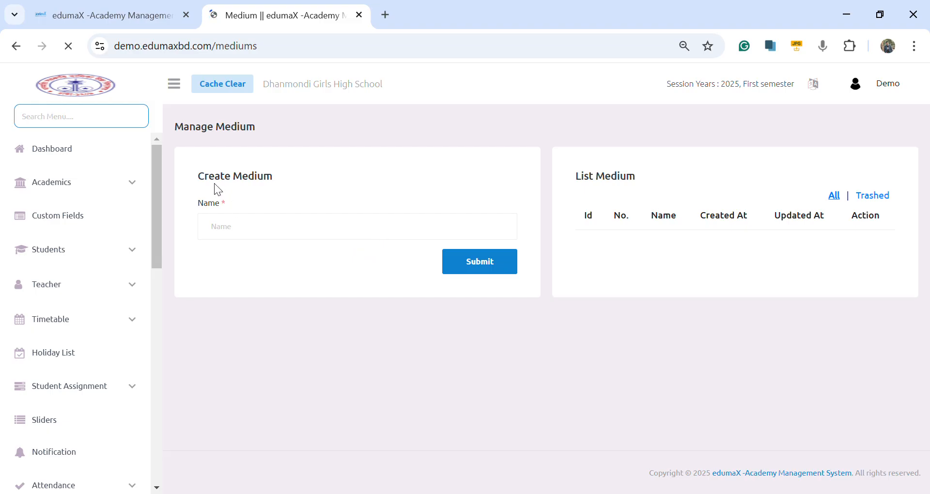
pyautogui.click(408, 237)
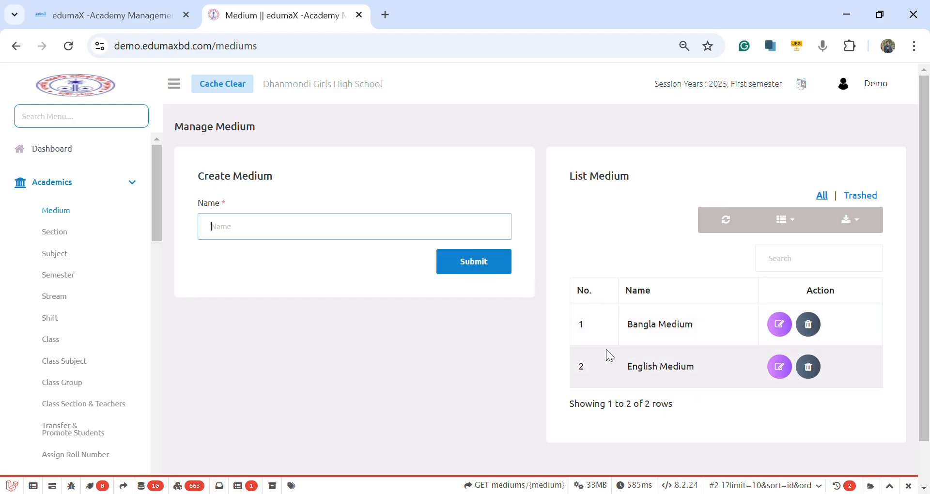
pyautogui.click(68, 238)
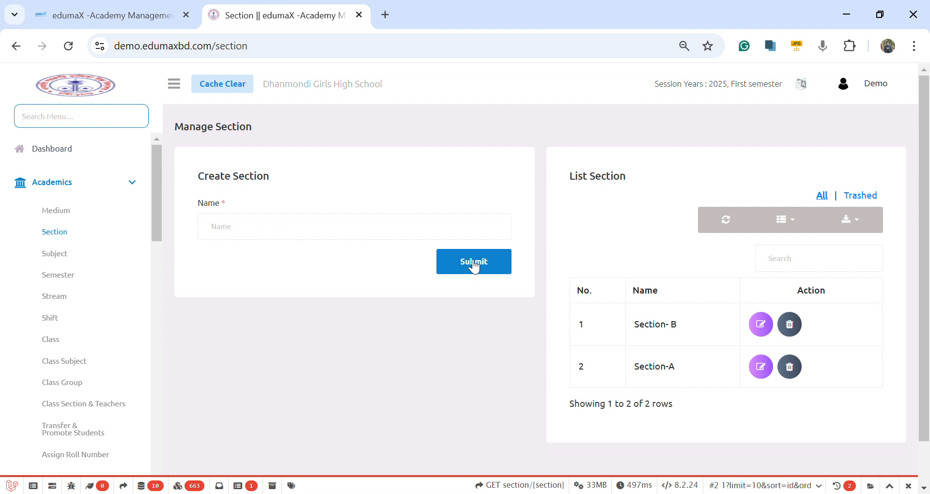
# Step: Examine the Create Subject form's fields and the subject list on the Academics Subject page
pyautogui.click(63, 255)
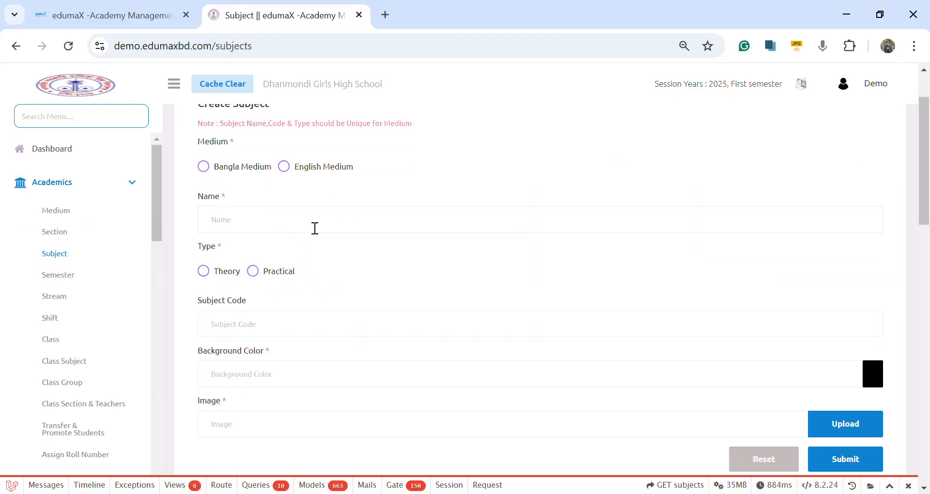
pyautogui.scroll(-2, 310, 228)
pyautogui.scroll(3, 310, 228)
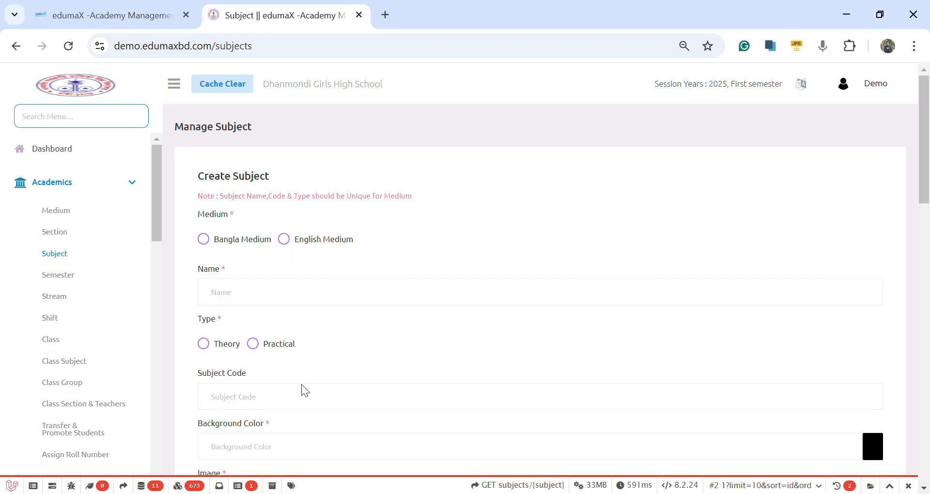
pyautogui.scroll(-2, 305, 393)
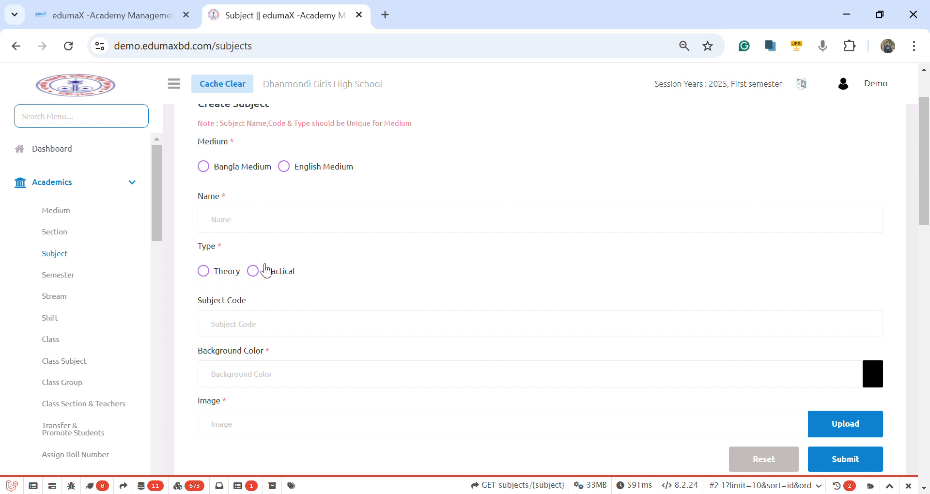
pyautogui.scroll(-3, 284, 305)
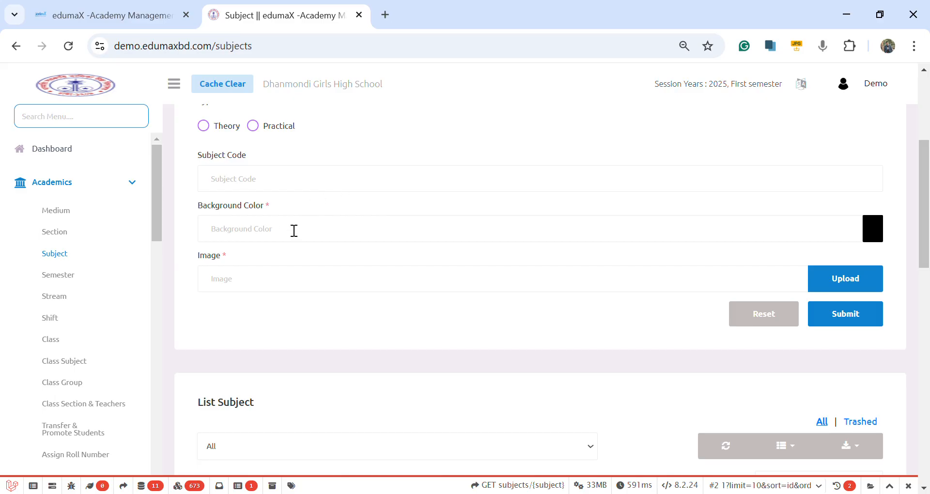
pyautogui.click(294, 231)
pyautogui.click(399, 233)
pyautogui.scroll(-3, 397, 341)
pyautogui.scroll(-4, 403, 330)
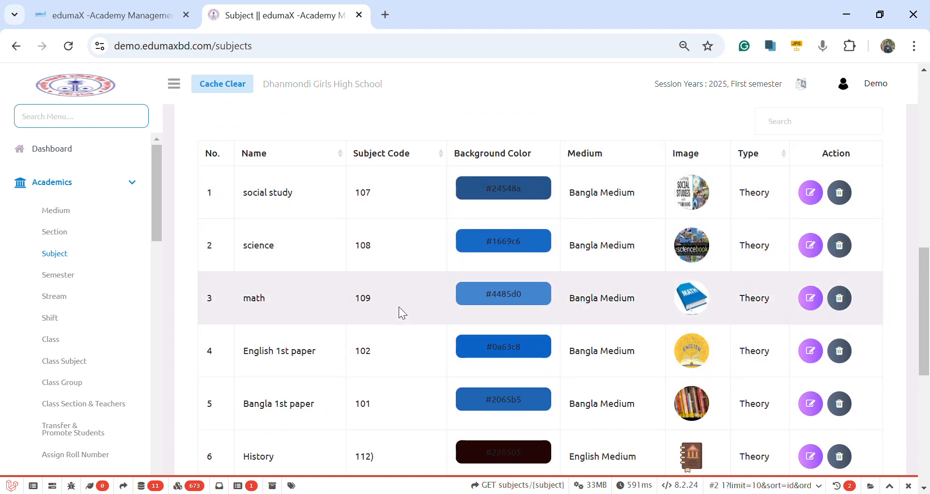
pyautogui.scroll(-7, 623, 293)
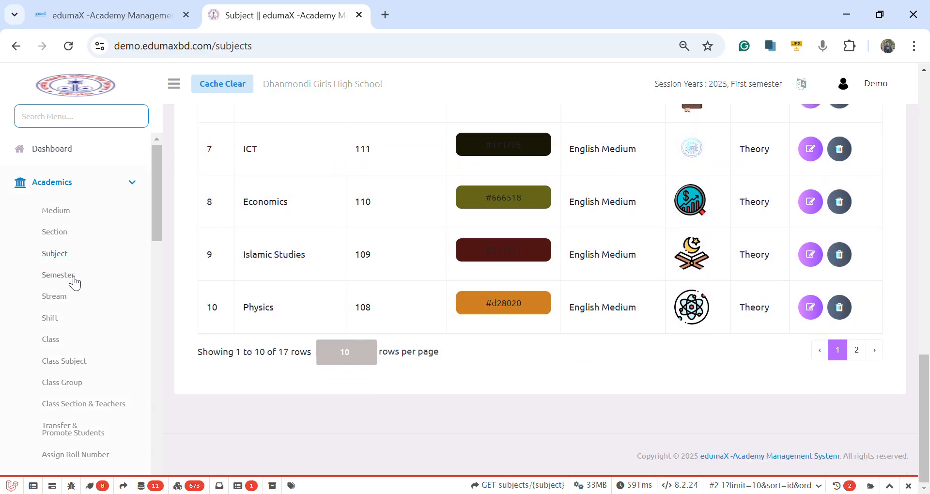
# Step: Set the end month to June in the Create Semester form under Academics and review the semester list
pyautogui.click(74, 279)
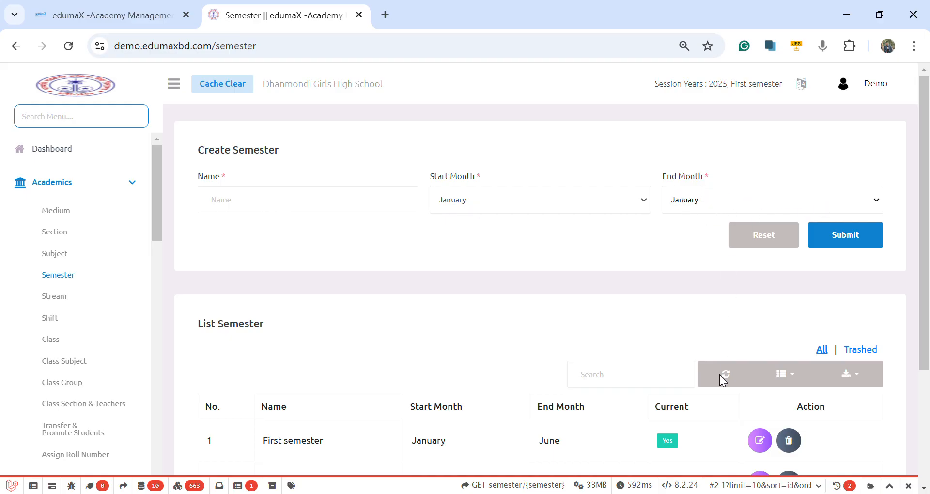
pyautogui.click(708, 323)
pyautogui.click(737, 309)
pyautogui.scroll(-3, 456, 353)
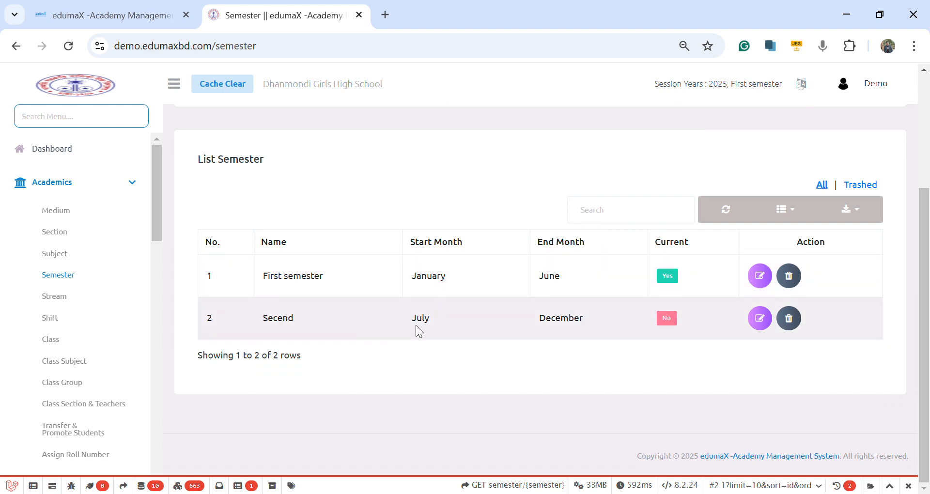
pyautogui.scroll(3, 609, 328)
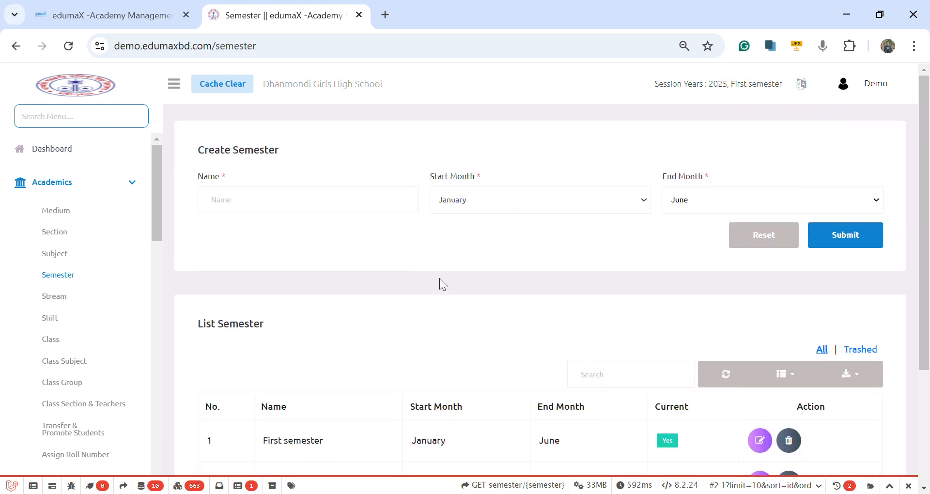
# Step: View the Stream page, followed by the Shift page's form and shift list, under Academics
pyautogui.click(75, 302)
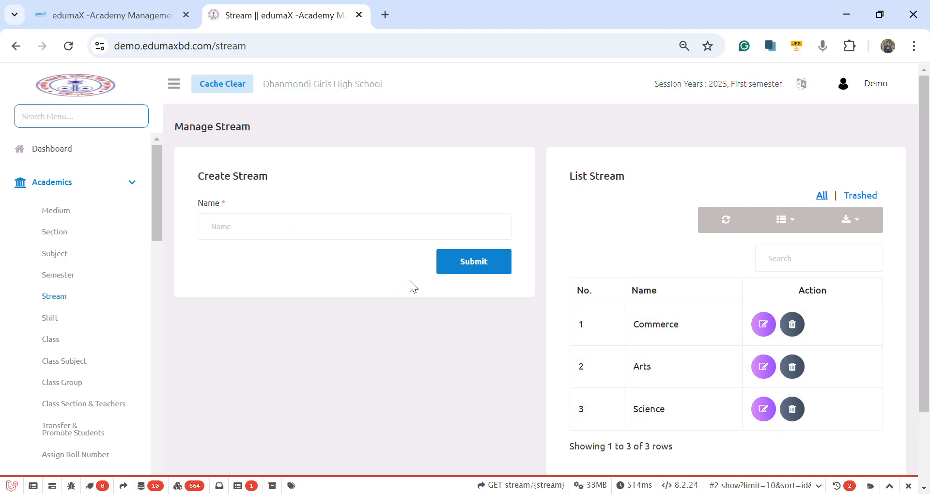
pyautogui.scroll(-2, 45, 404)
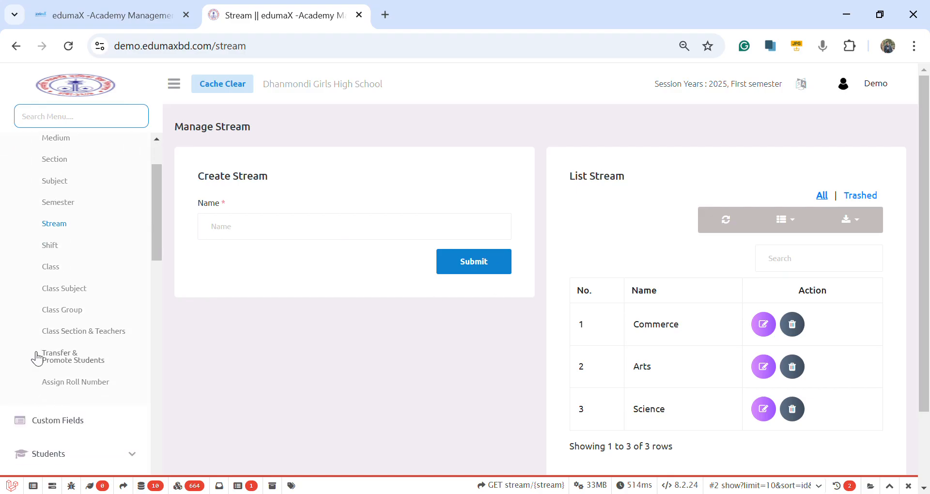
pyautogui.click(59, 246)
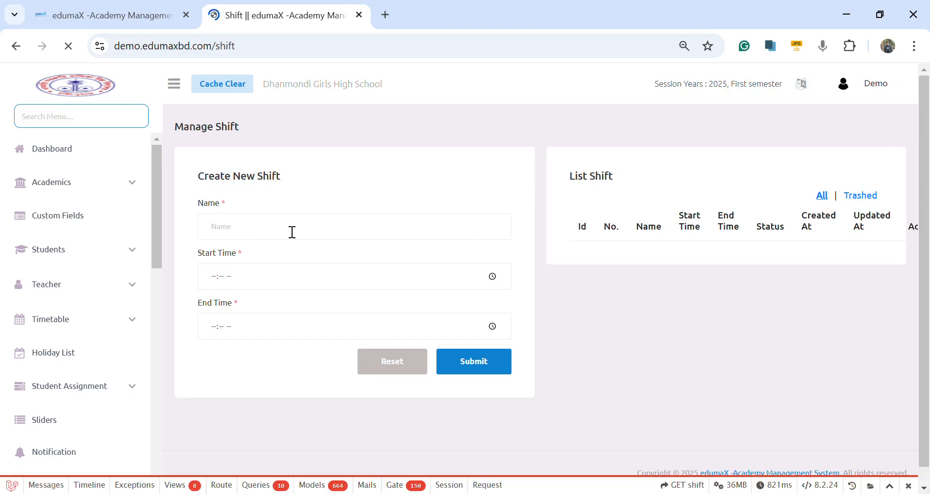
pyautogui.scroll(-2, 278, 230)
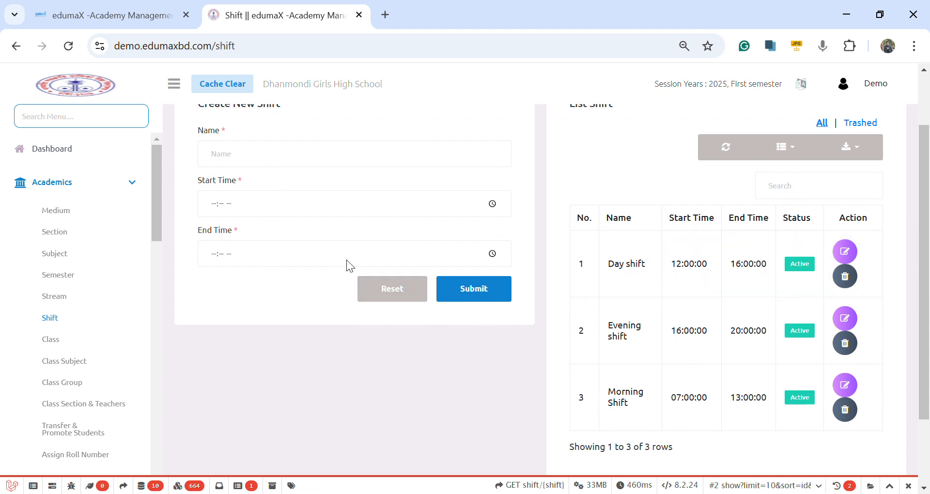
pyautogui.scroll(2, 442, 216)
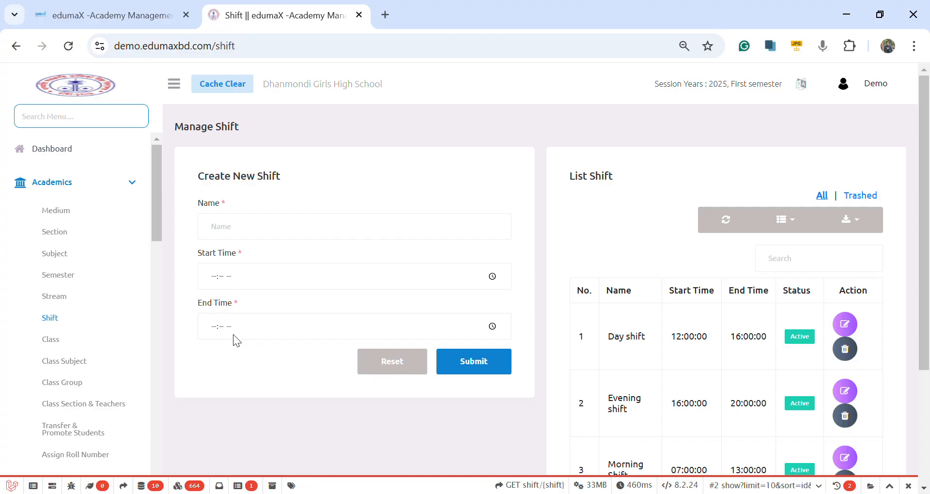
pyautogui.scroll(-3, 664, 388)
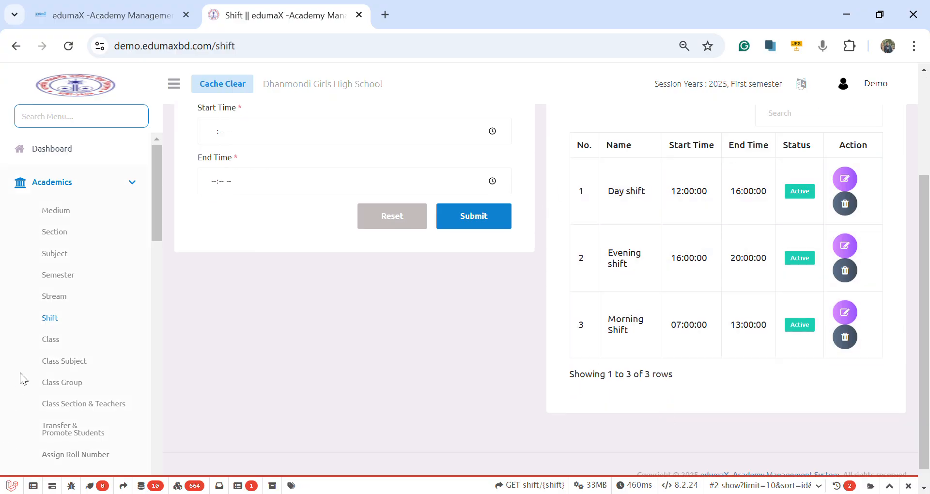
# Step: Select English Medium in the Create Class form on the Academics Class page and examine the available shift and stream options
pyautogui.click(52, 343)
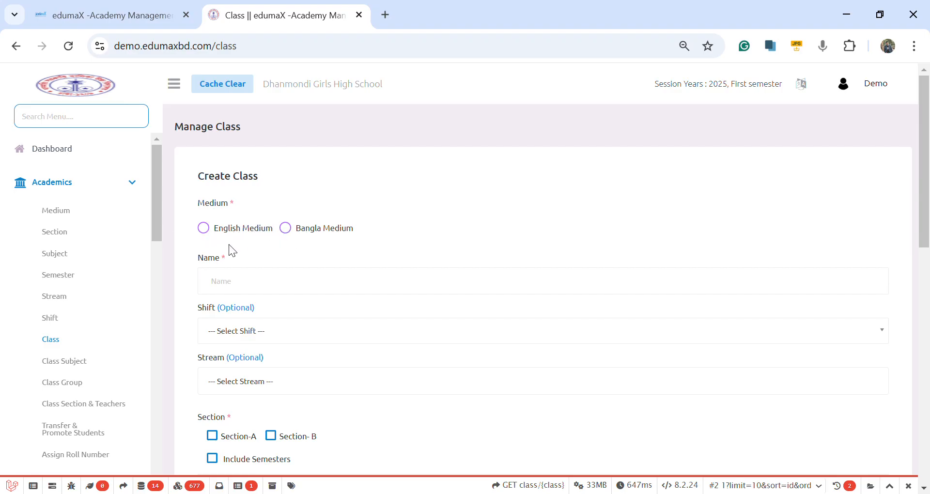
pyautogui.scroll(-2, 228, 244)
pyautogui.click(214, 160)
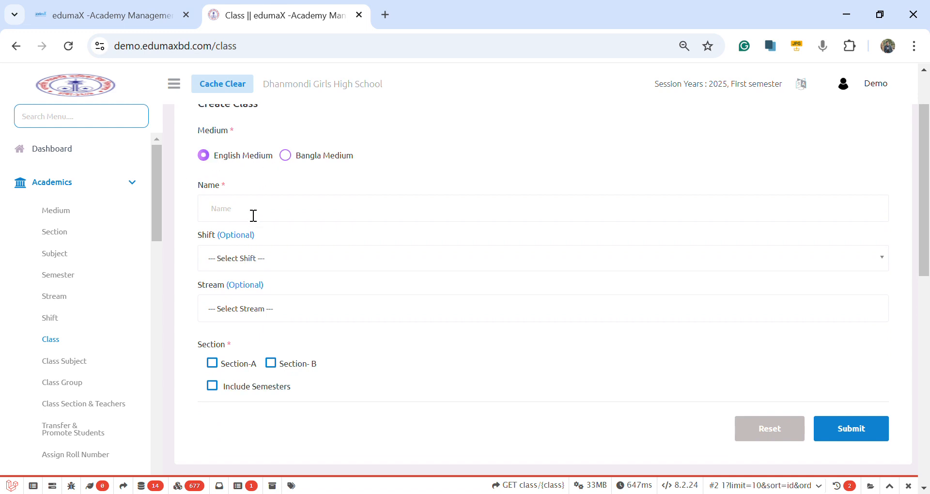
pyautogui.click(252, 258)
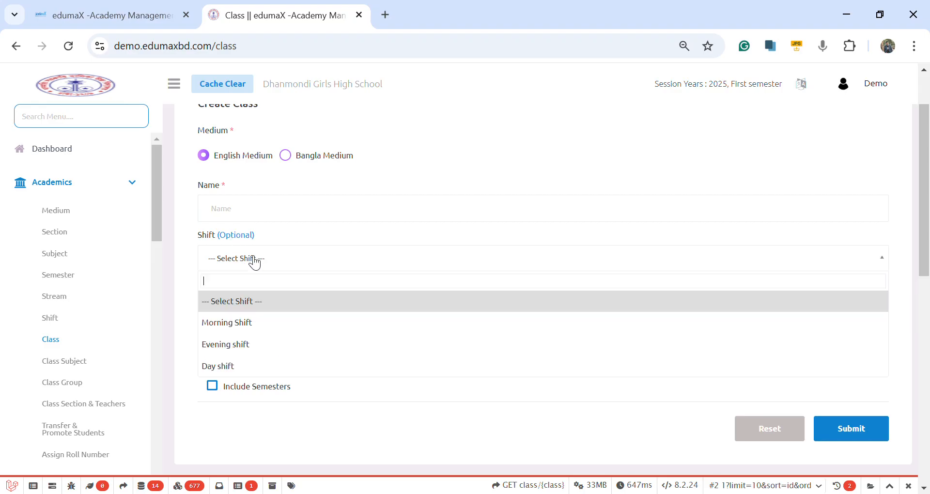
pyautogui.click(249, 259)
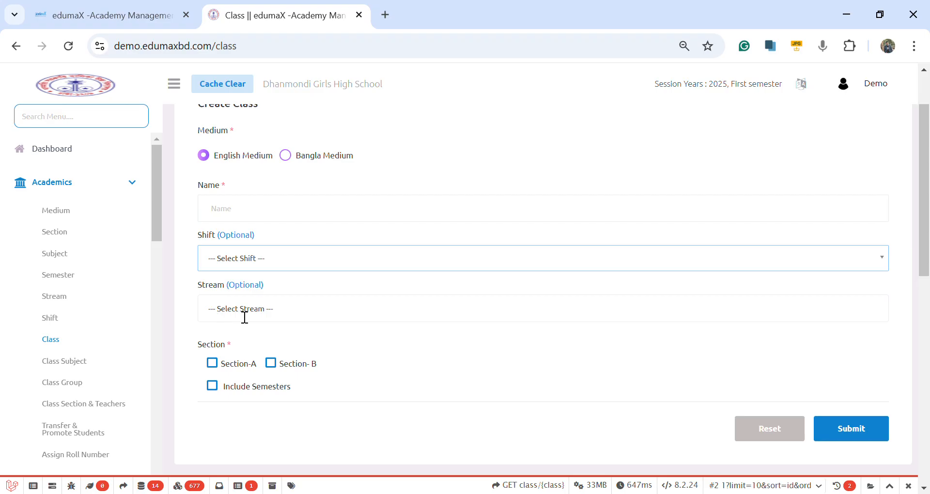
pyautogui.click(252, 318)
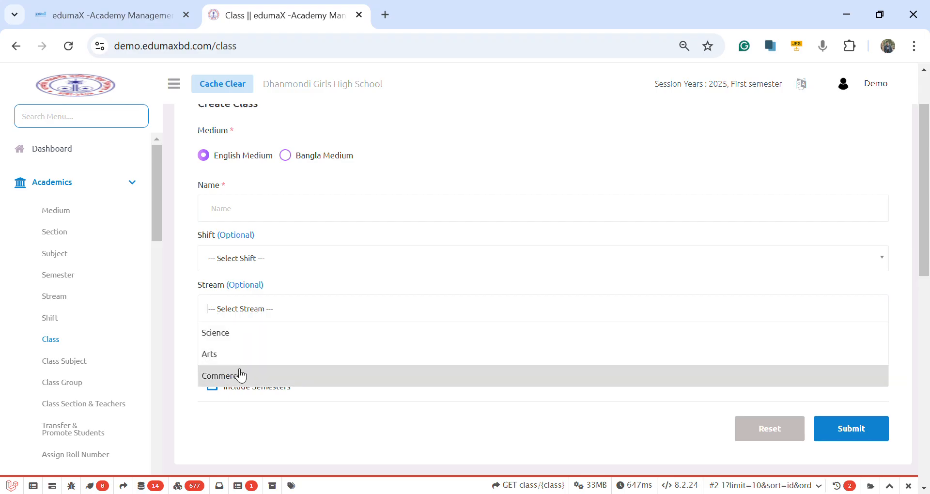
pyautogui.scroll(-4, 240, 378)
pyautogui.scroll(4, 241, 381)
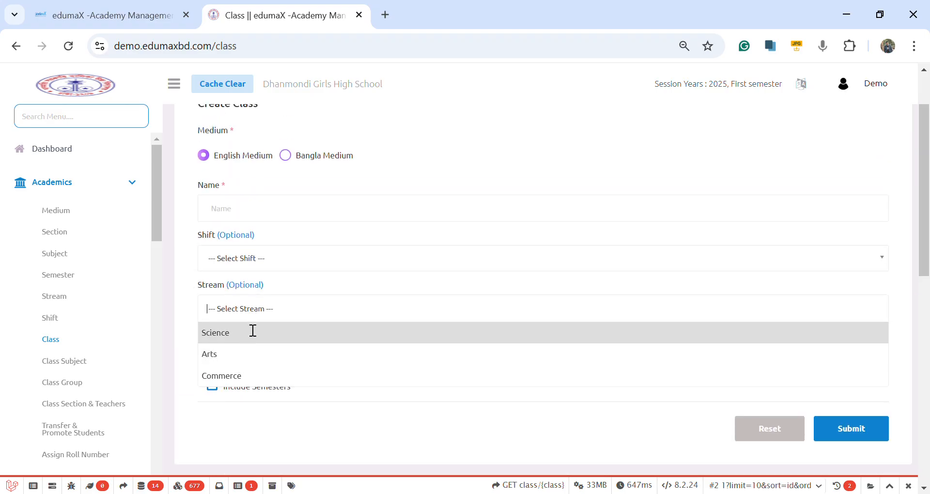
pyautogui.click(266, 426)
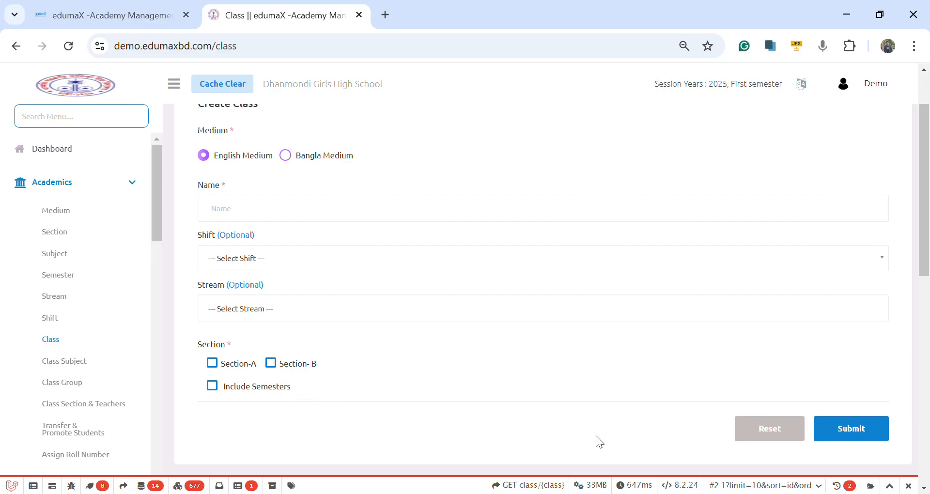
pyautogui.scroll(-3, 384, 291)
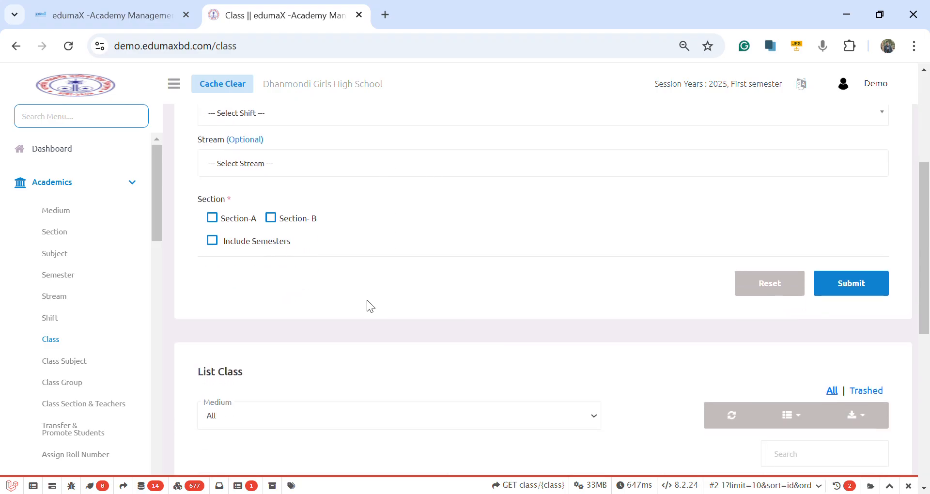
# Step: Filter the list on the Class Subject page to English Medium and review the classes' core subjects
pyautogui.scroll(-2, 75, 357)
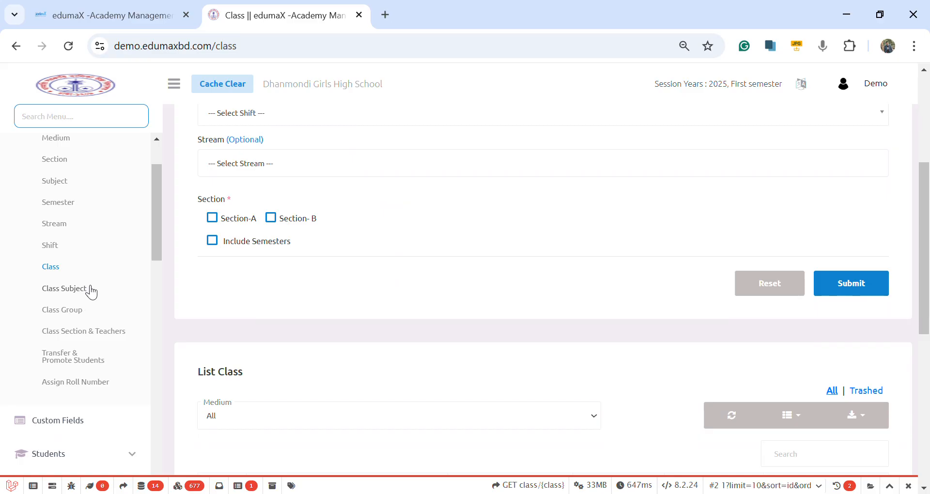
pyautogui.click(87, 289)
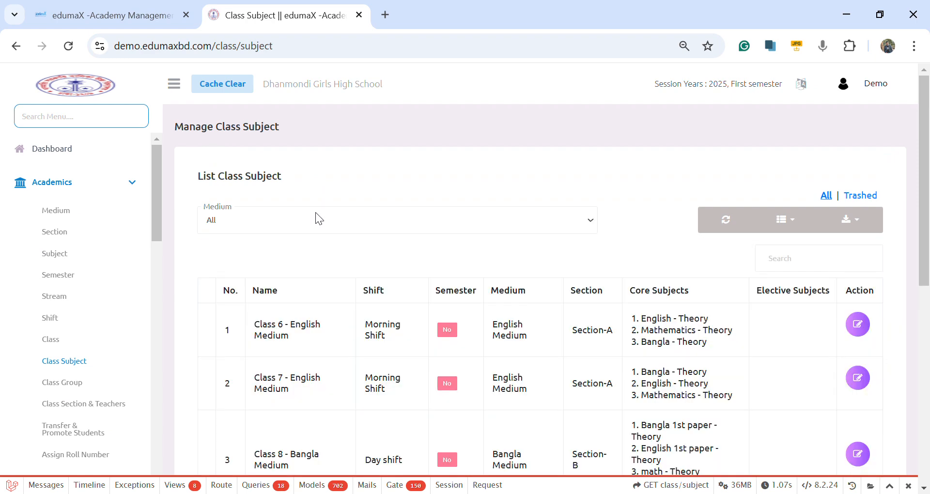
pyautogui.scroll(-8, 315, 212)
pyautogui.scroll(8, 316, 213)
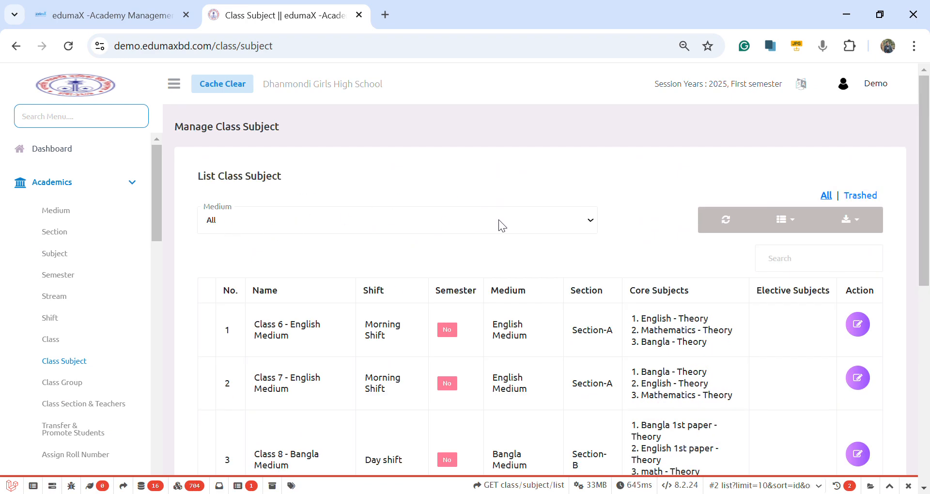
pyautogui.click(239, 260)
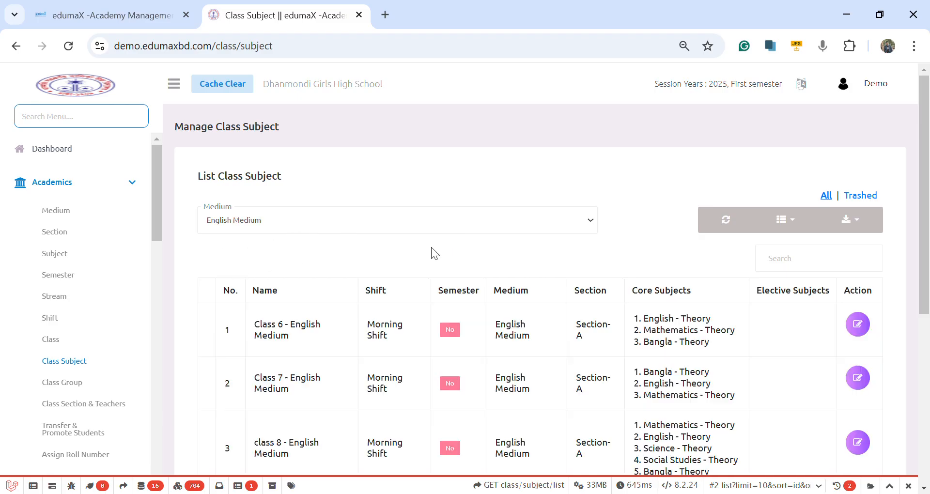
pyautogui.scroll(-3, 477, 291)
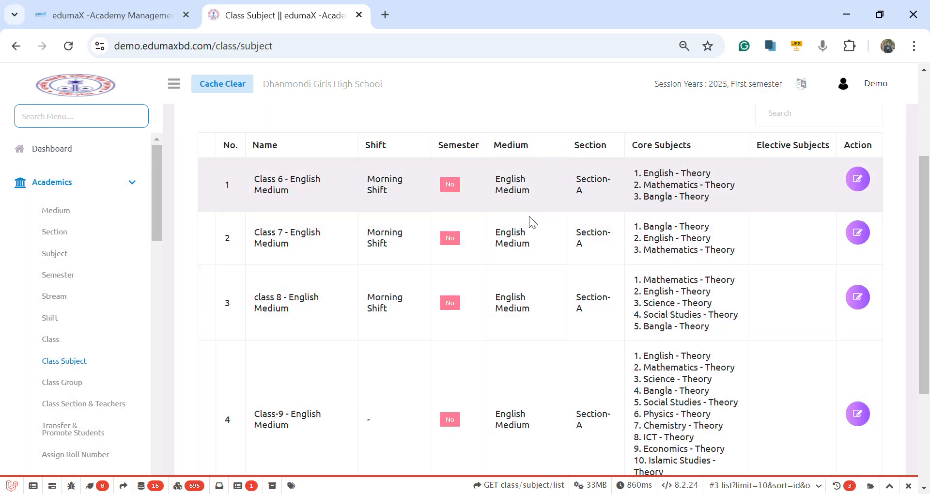
# Step: Open Class 6's subject assignments for editing, add an elective subject group, and look over its subject choices
pyautogui.click(858, 178)
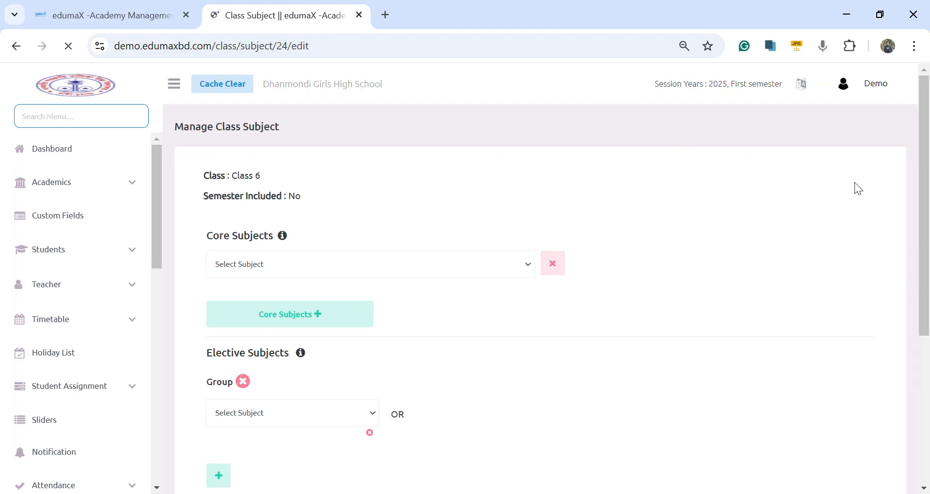
pyautogui.scroll(-1, 397, 255)
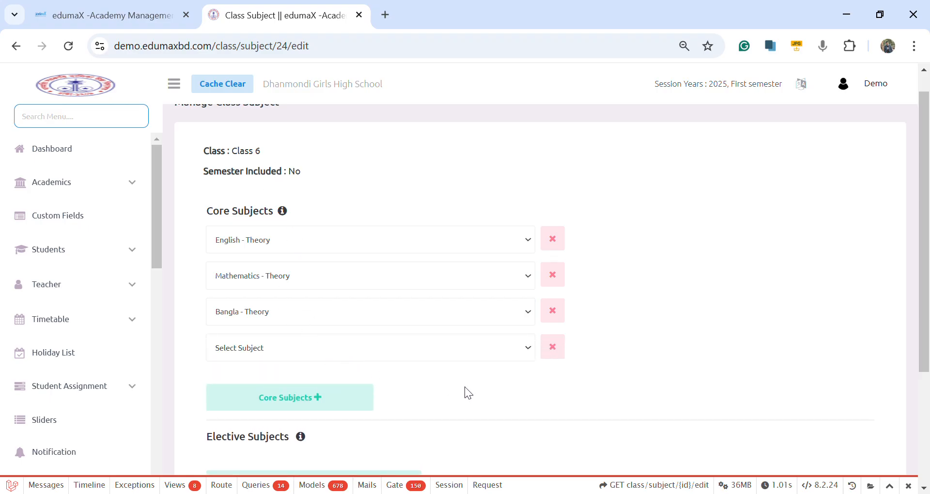
pyautogui.scroll(-3, 464, 387)
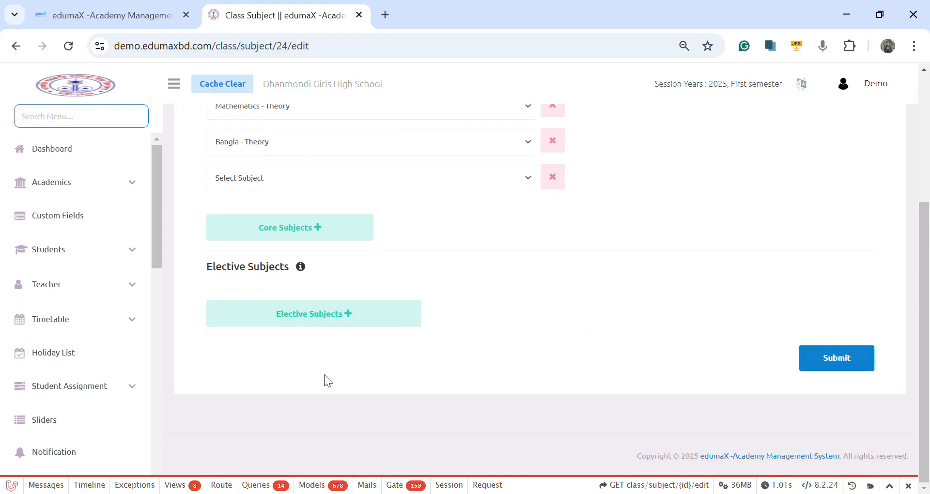
pyautogui.click(324, 314)
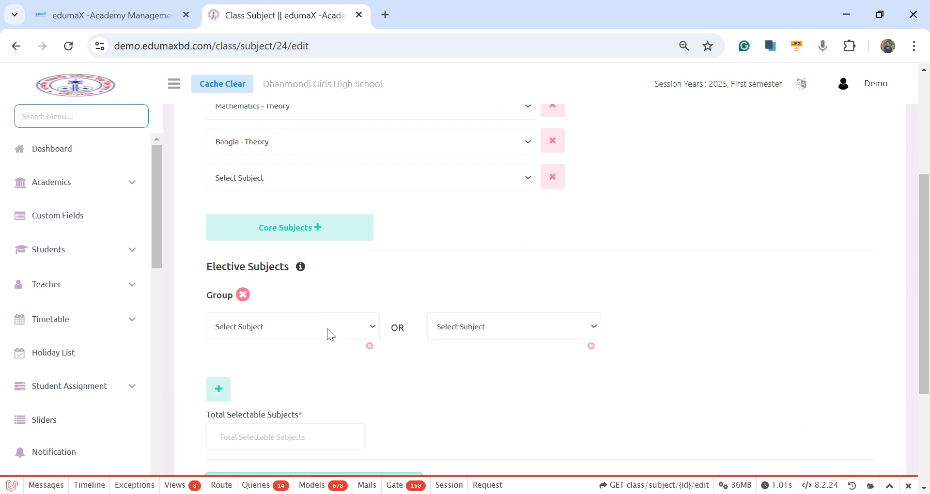
pyautogui.click(480, 328)
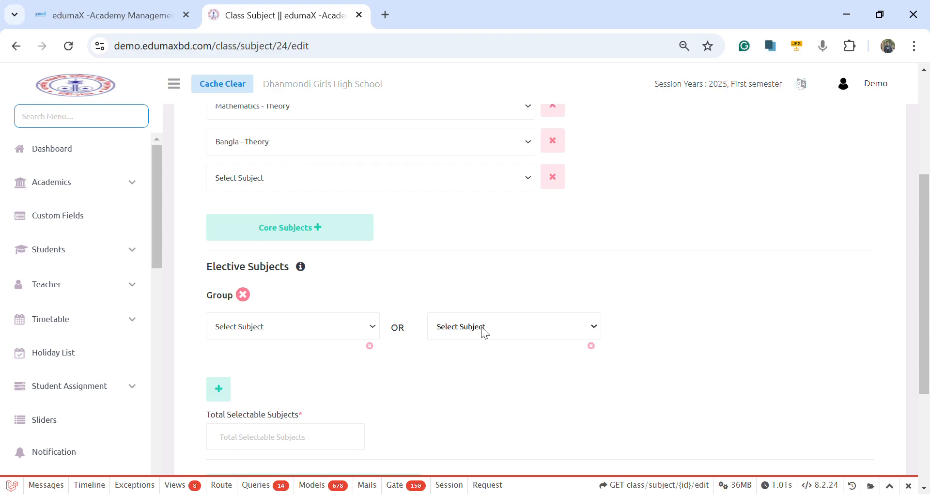
pyautogui.click(367, 317)
pyautogui.scroll(-3, 385, 405)
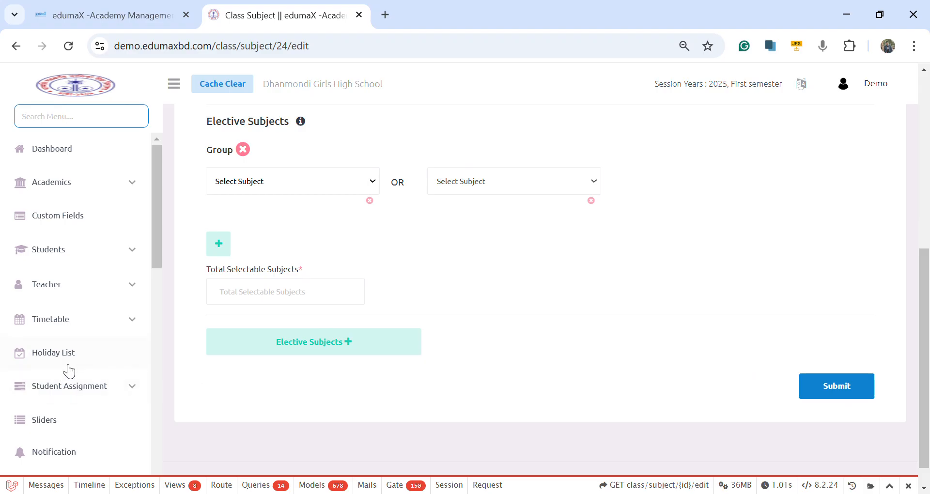
pyautogui.scroll(-3, 70, 370)
pyautogui.scroll(3, 70, 369)
pyautogui.scroll(3, 72, 342)
# Step: Open the Class Group page under Academics and look over its creation form and group list
pyautogui.click(84, 190)
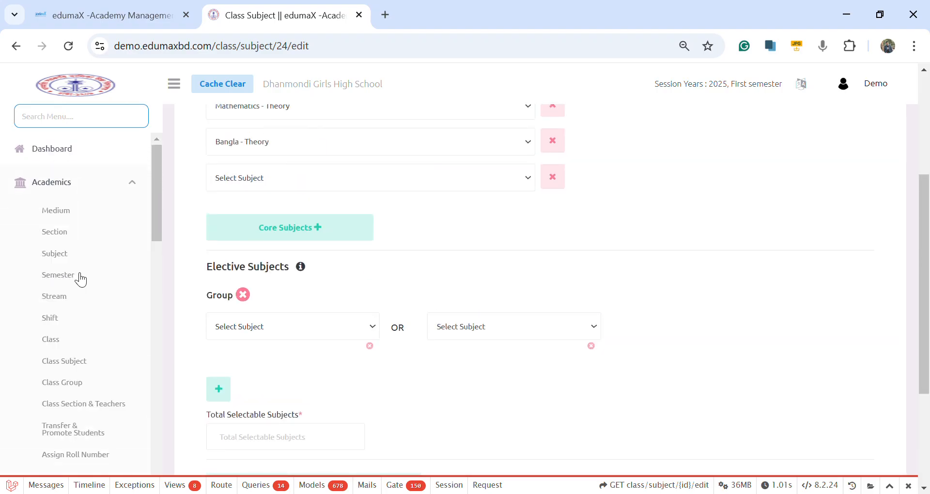
pyautogui.scroll(-3, 73, 358)
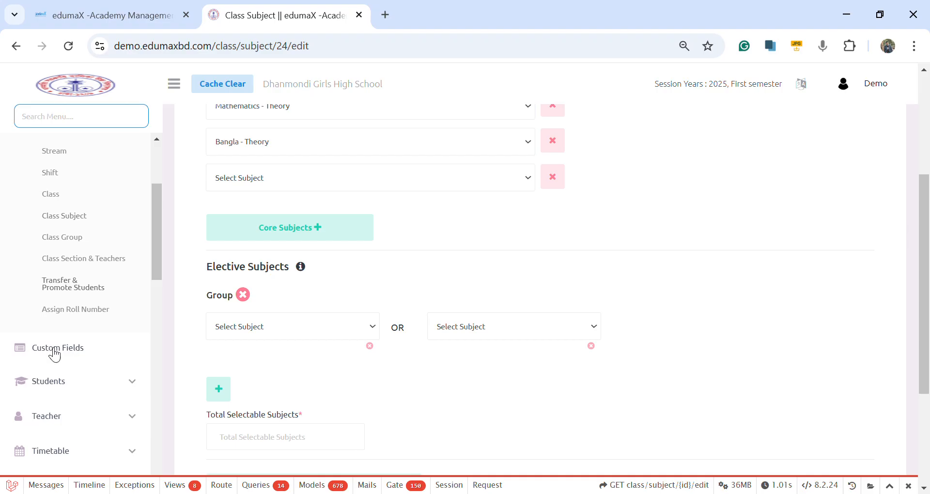
pyautogui.click(73, 238)
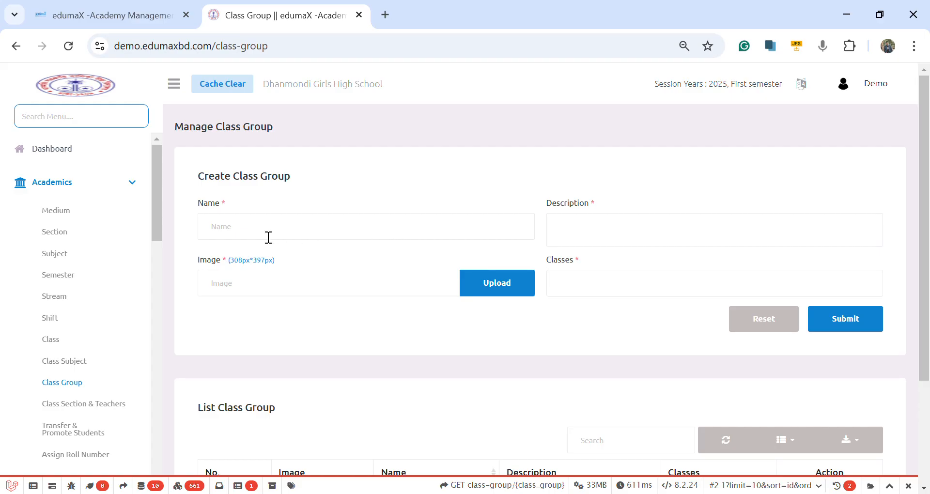
pyautogui.scroll(-1, 268, 237)
pyautogui.scroll(1, 292, 203)
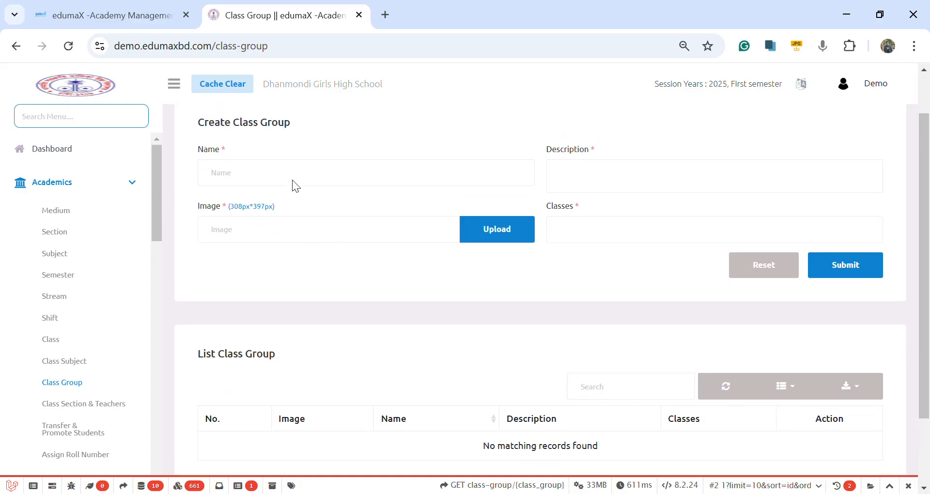
# Step: Enter "green" as the name in the Create Class Group form and view the classes available for selection
pyautogui.click(306, 230)
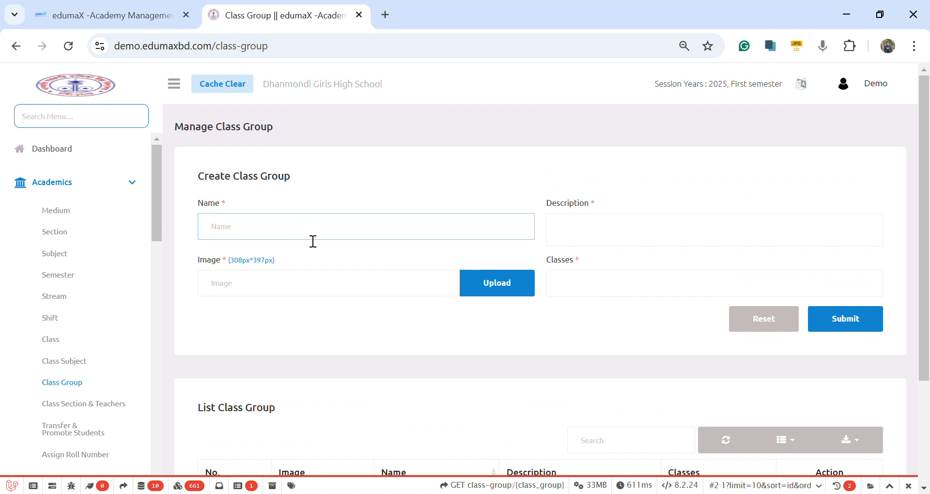
pyautogui.write('green')
pyautogui.click(593, 240)
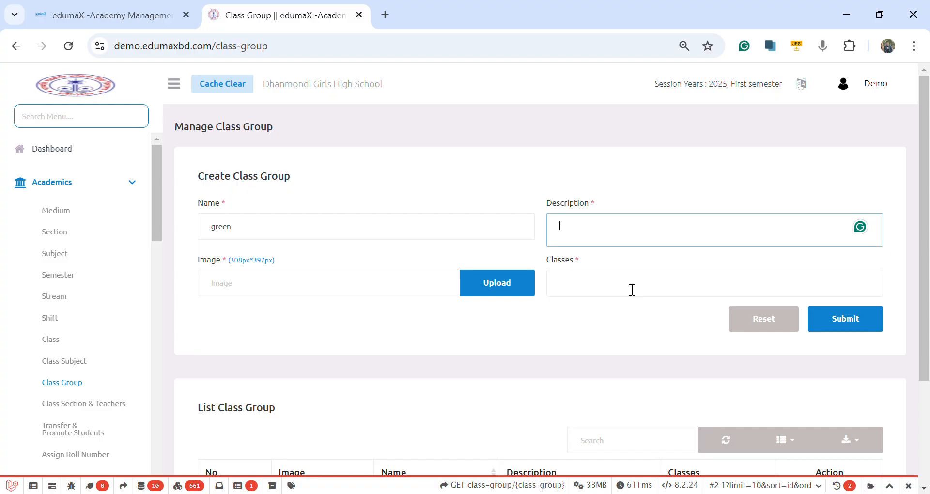
pyautogui.click(605, 284)
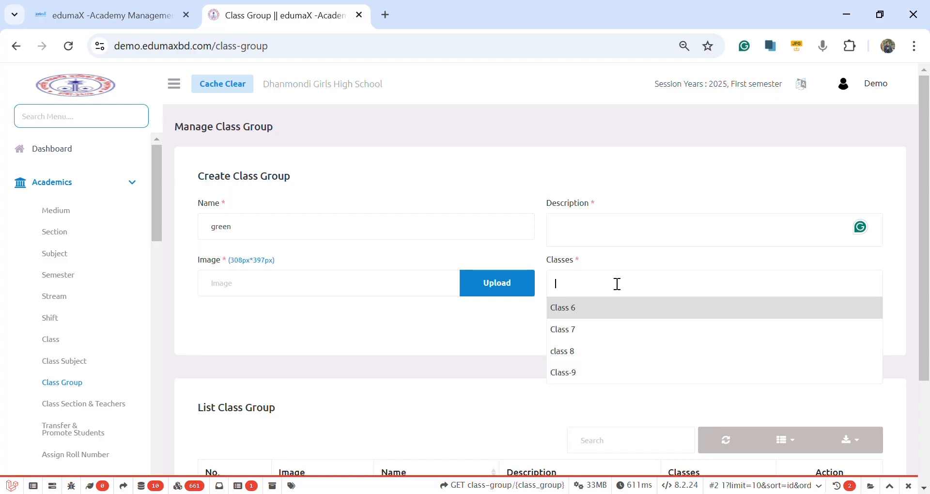
pyautogui.scroll(-3, 382, 397)
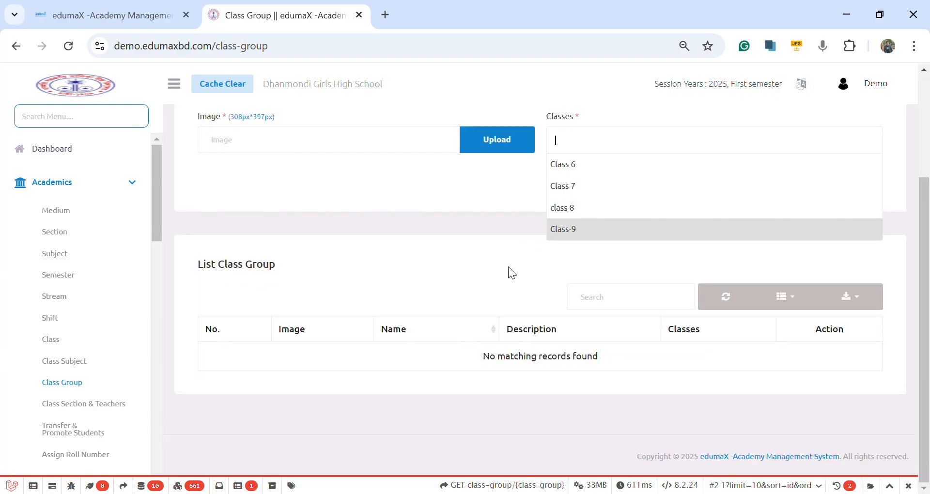
pyautogui.click(452, 311)
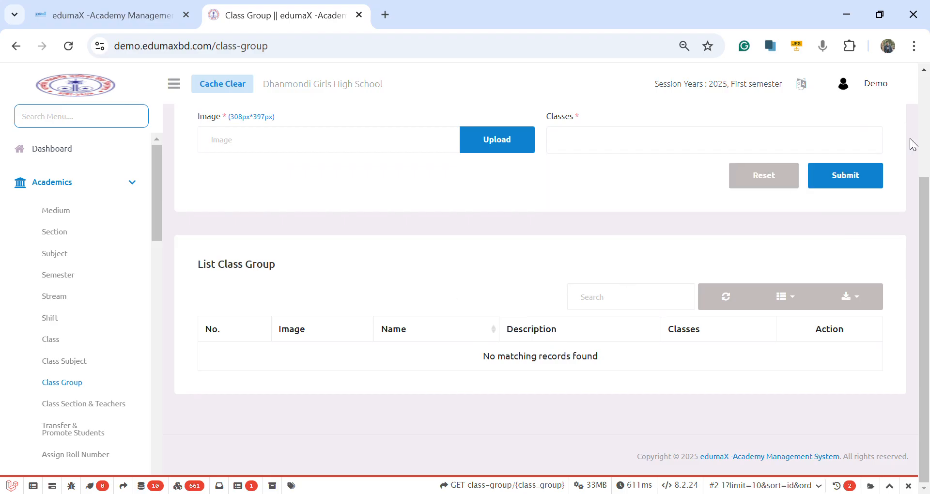
pyautogui.scroll(-2, 58, 419)
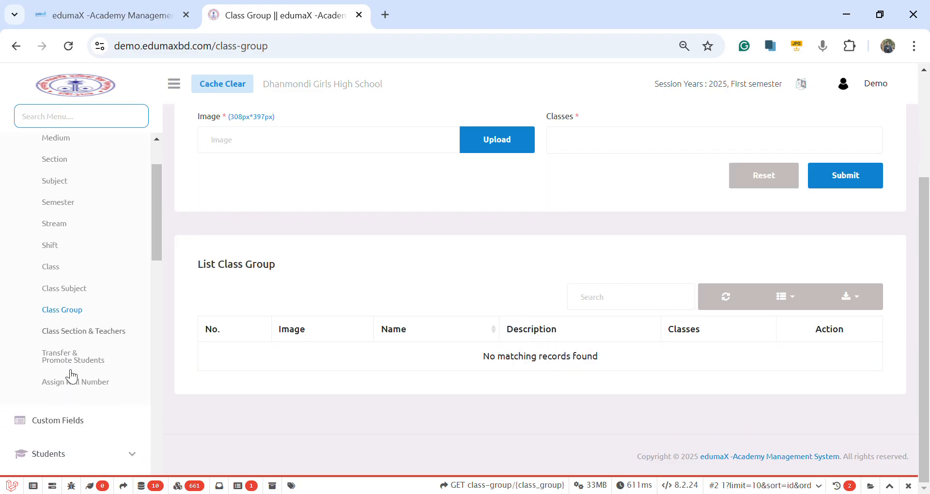
# Step: Open the Class Section & Teachers page and filter its list to class 8 - English Medium to review the assigned teachers
pyautogui.click(121, 331)
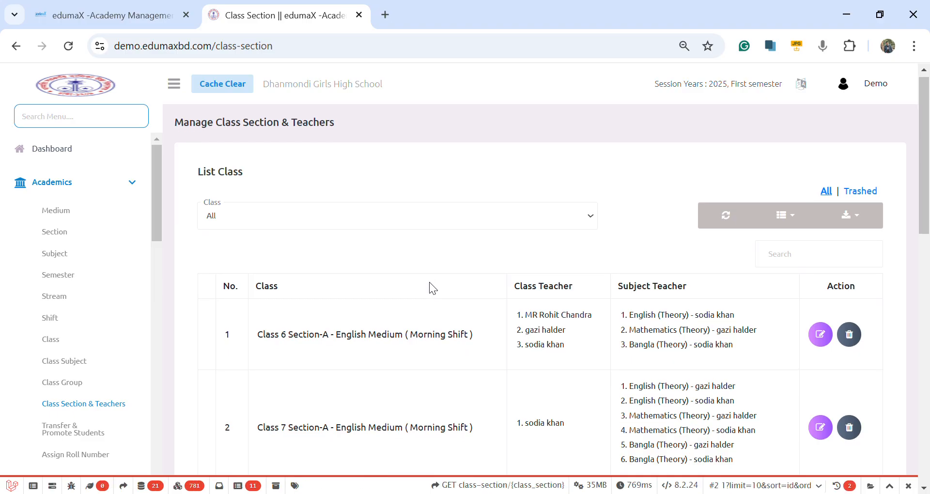
pyautogui.scroll(-2, 429, 285)
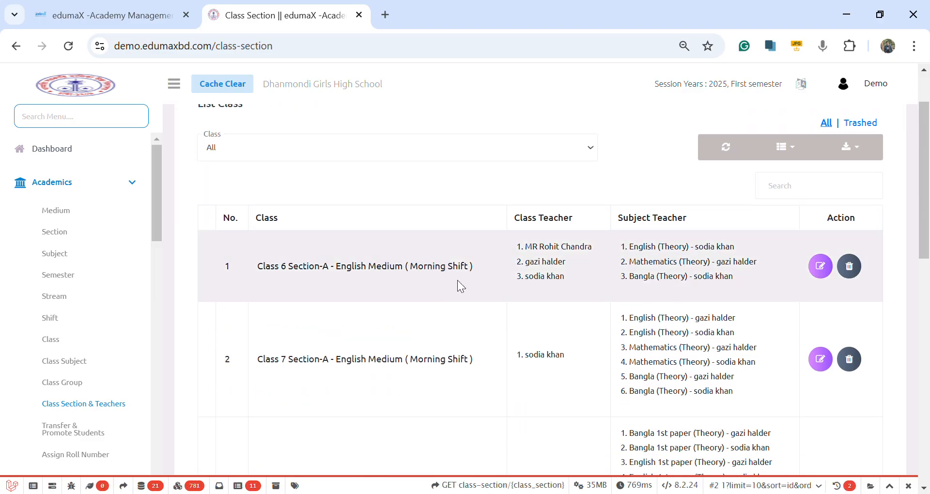
pyautogui.scroll(2, 455, 277)
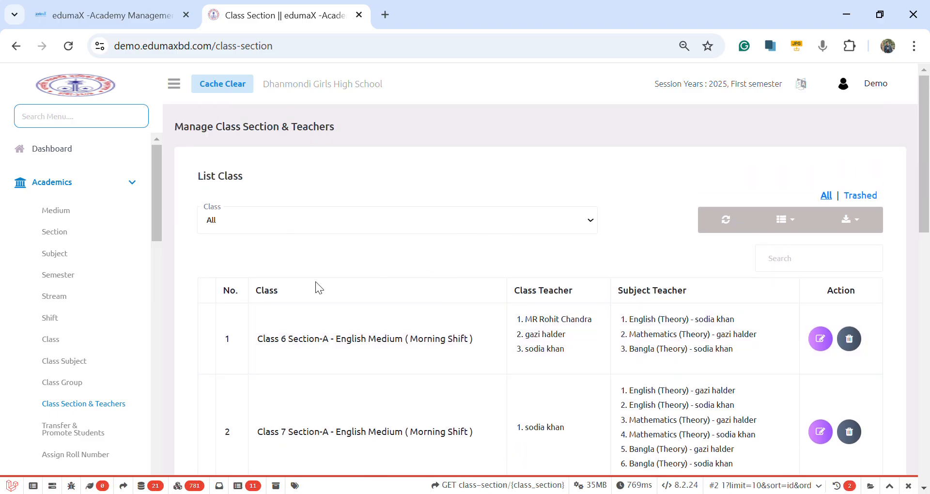
pyautogui.click(313, 282)
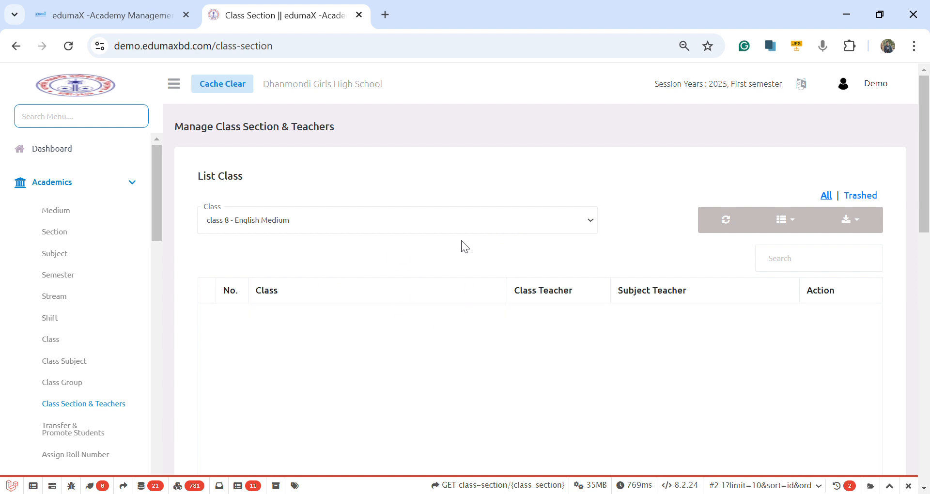
pyautogui.scroll(-3, 448, 253)
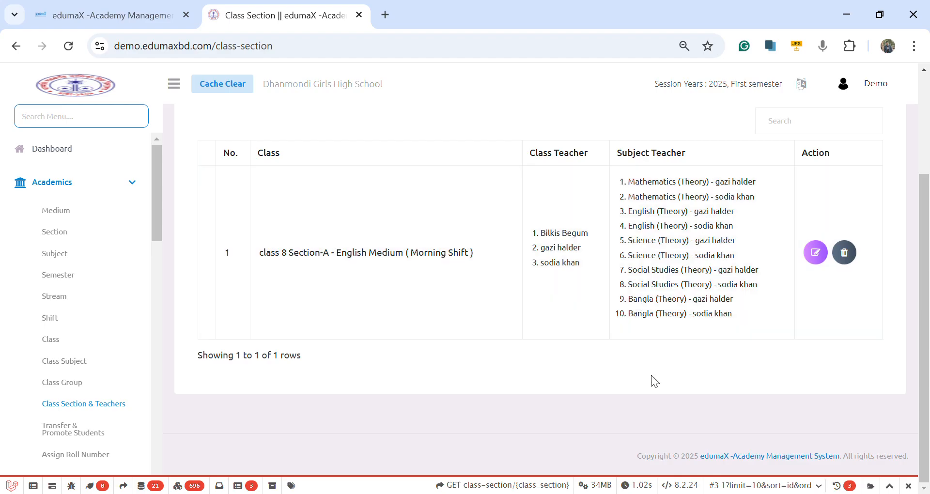
# Step: Open the class 8 Section-A - English Medium record for editing and examine its subject teacher assignments
pyautogui.click(824, 257)
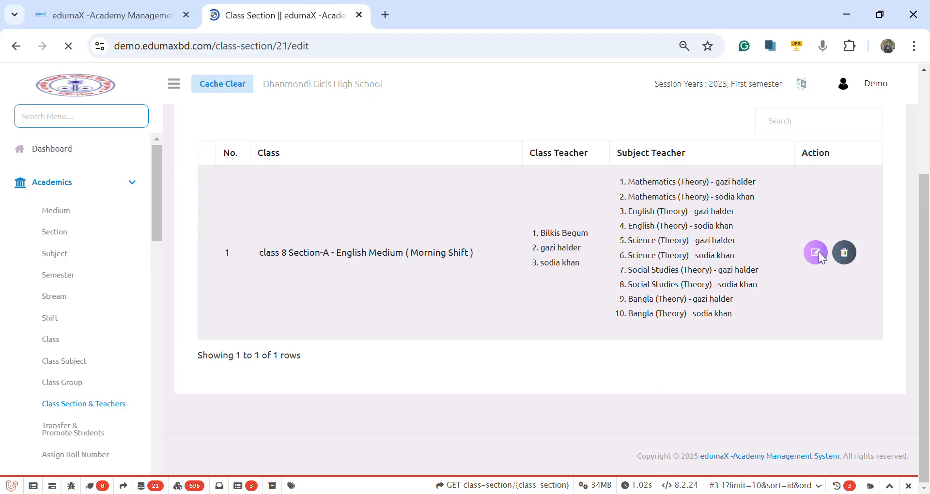
pyautogui.scroll(-3, 487, 291)
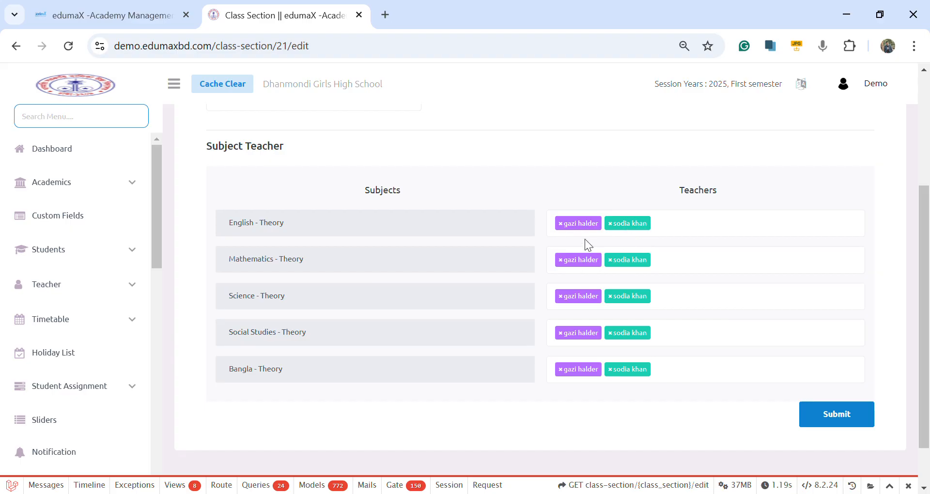
pyautogui.scroll(-1, 560, 315)
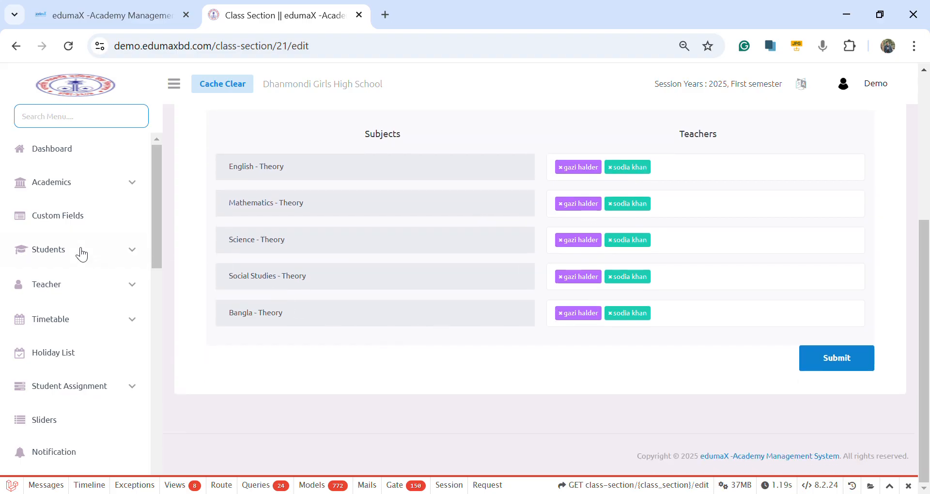
pyautogui.scroll(-3, 46, 295)
pyautogui.scroll(3, 49, 281)
# Step: Open the Transfer & Promote Students page under Academics and look over its section transfer and session promotion forms
pyautogui.click(67, 189)
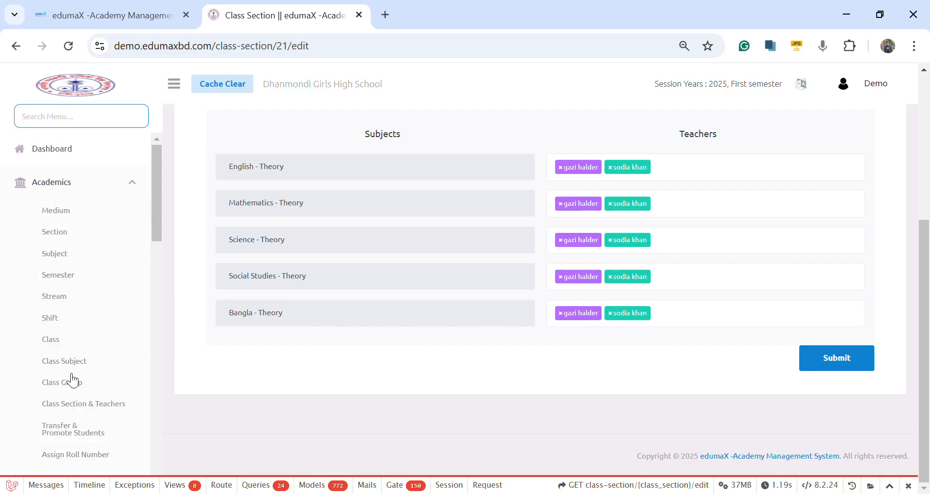
pyautogui.scroll(-3, 73, 378)
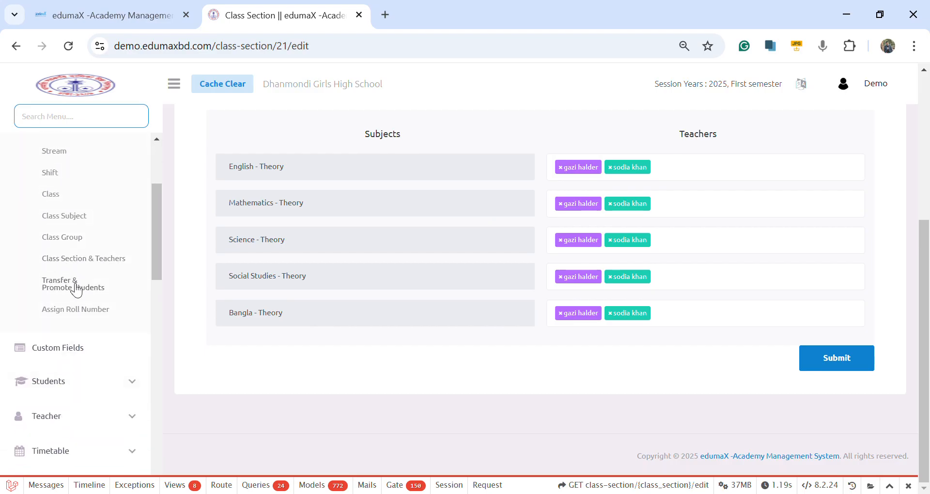
pyautogui.click(77, 288)
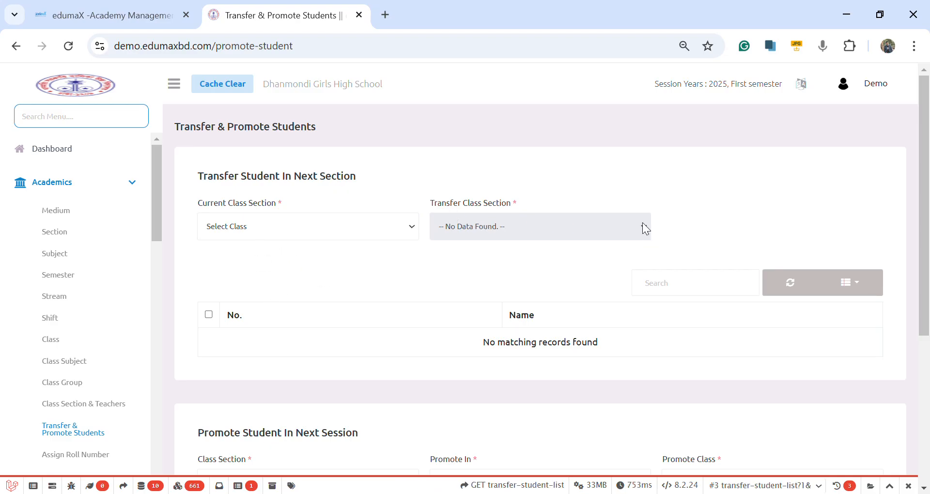
pyautogui.scroll(-2, 380, 368)
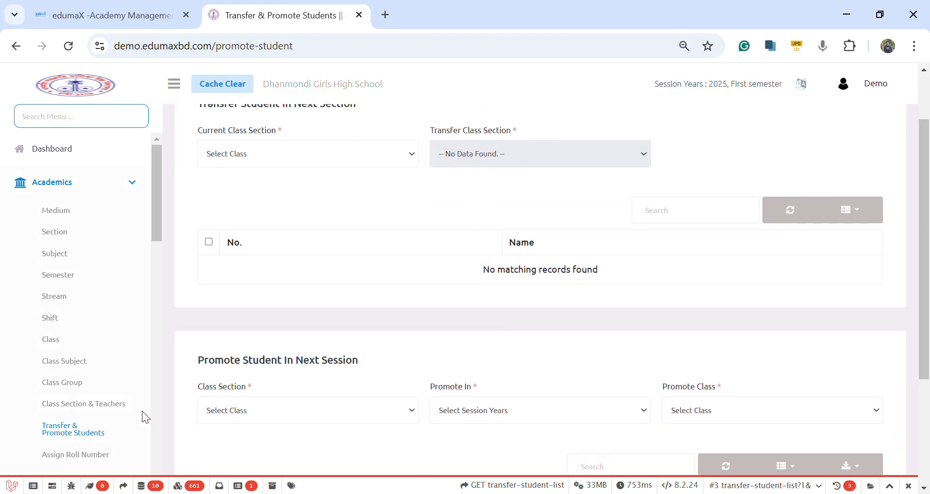
# Step: Open the Assign Roll Number page under Academics and review the student list with its new and old roll numbers
pyautogui.scroll(-2, 144, 402)
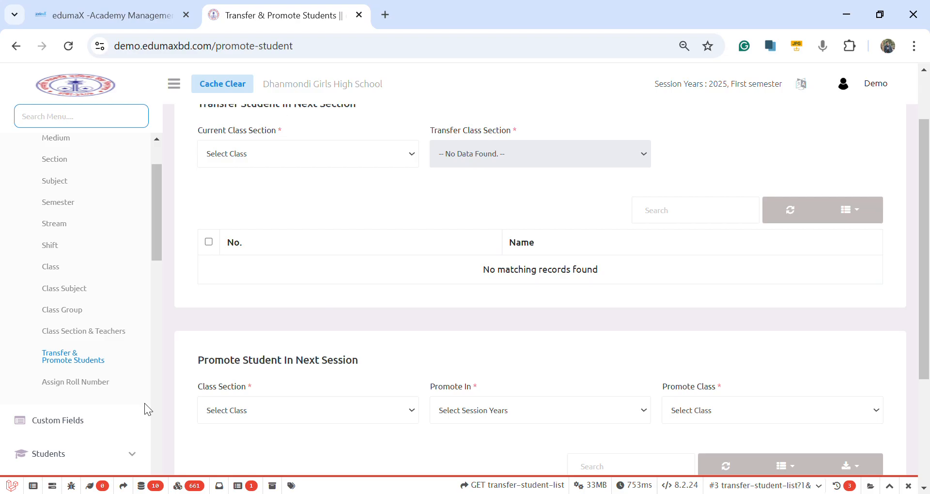
pyautogui.click(79, 382)
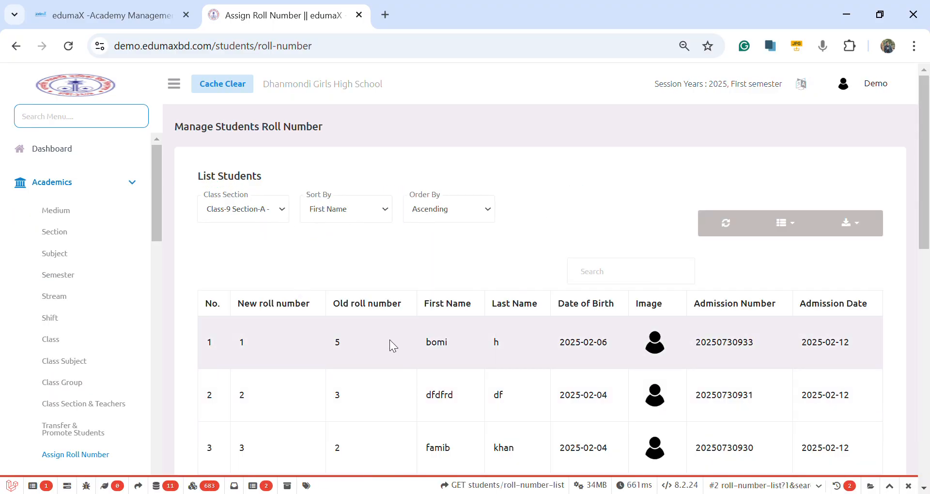
pyautogui.scroll(-4, 394, 345)
pyautogui.scroll(-4, 421, 310)
pyautogui.scroll(6, 421, 313)
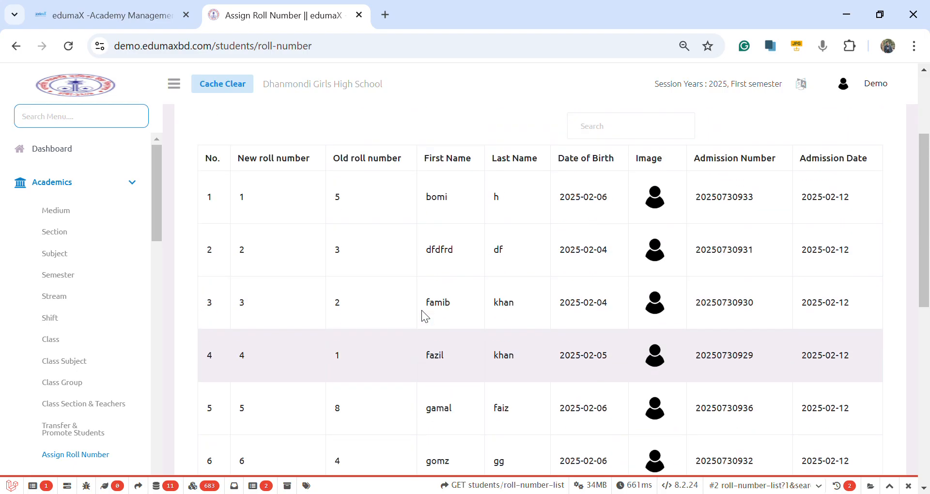
pyautogui.scroll(3, 269, 259)
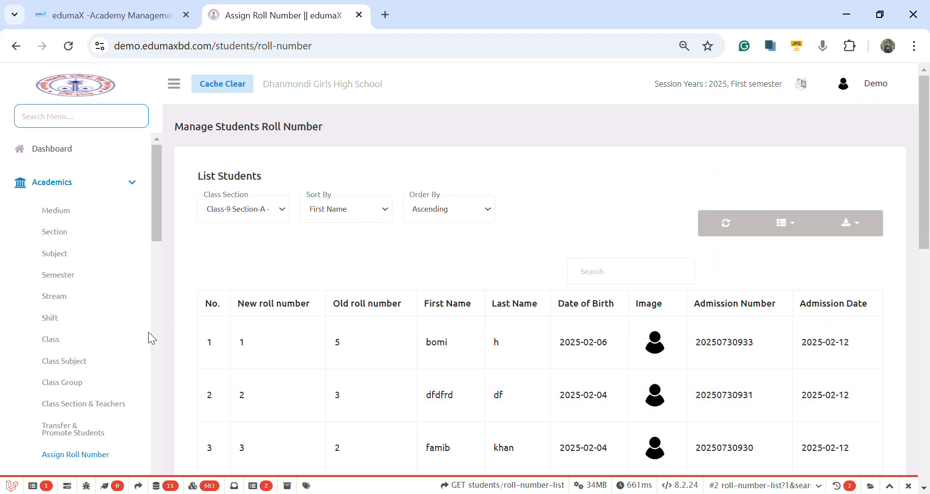
# Step: Open the Custom Fields page and look over its Create Form Fields form and form field list
pyautogui.scroll(-5, 89, 385)
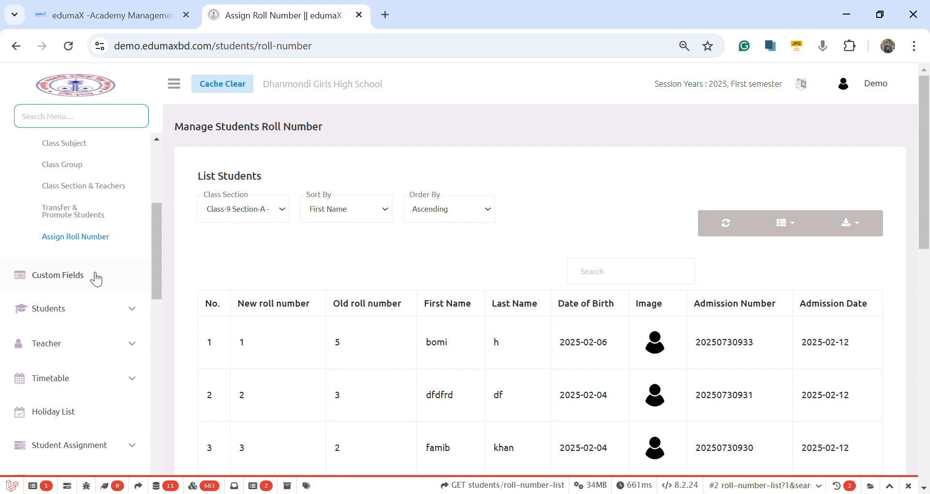
pyautogui.click(95, 277)
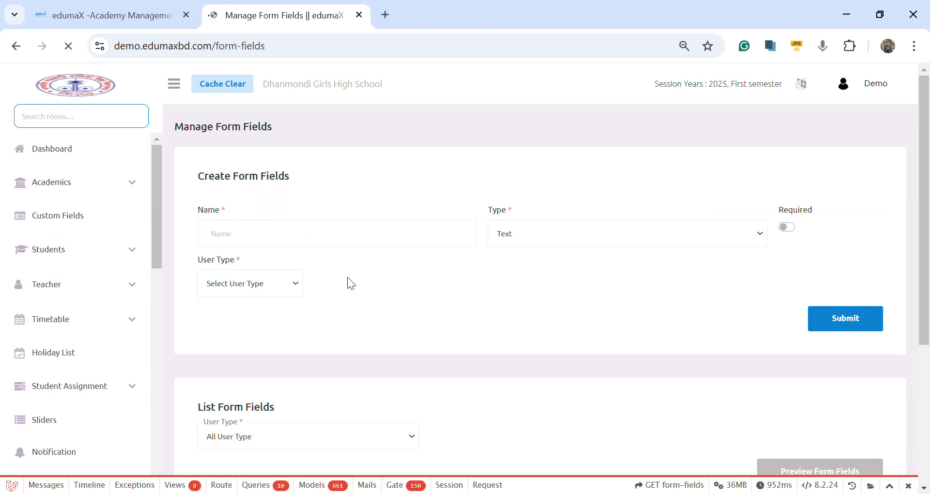
pyautogui.scroll(-3, 347, 276)
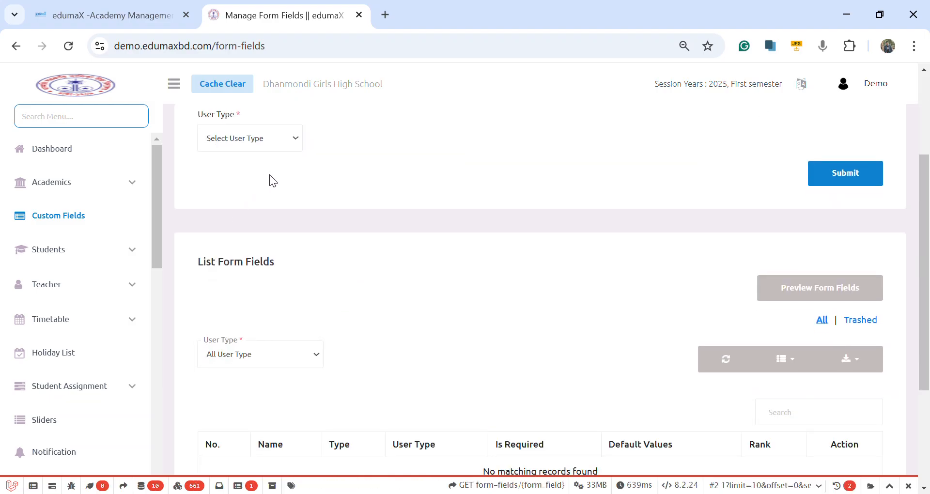
pyautogui.scroll(3, 296, 188)
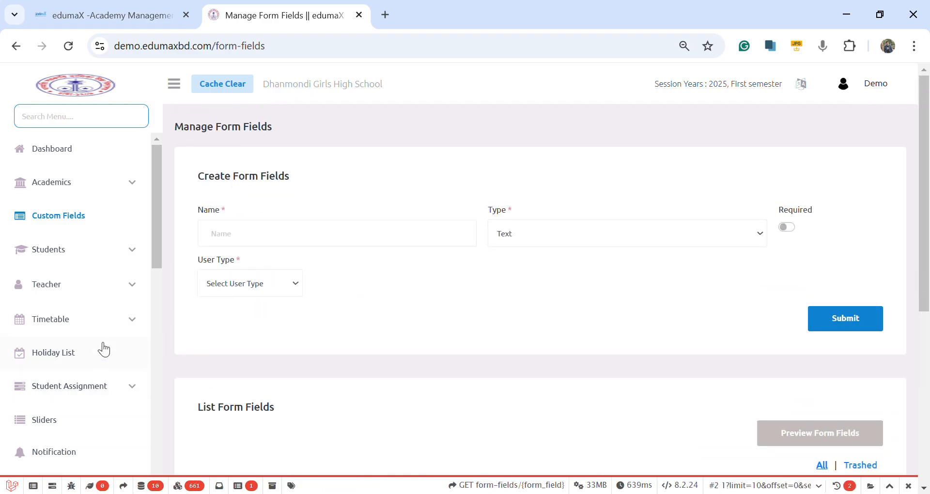
# Step: Open the Students Admission form, choose class 8 Section-A - English Medium as the class section, and set the status to Active
pyautogui.scroll(-2, 102, 347)
pyautogui.scroll(-2, 98, 345)
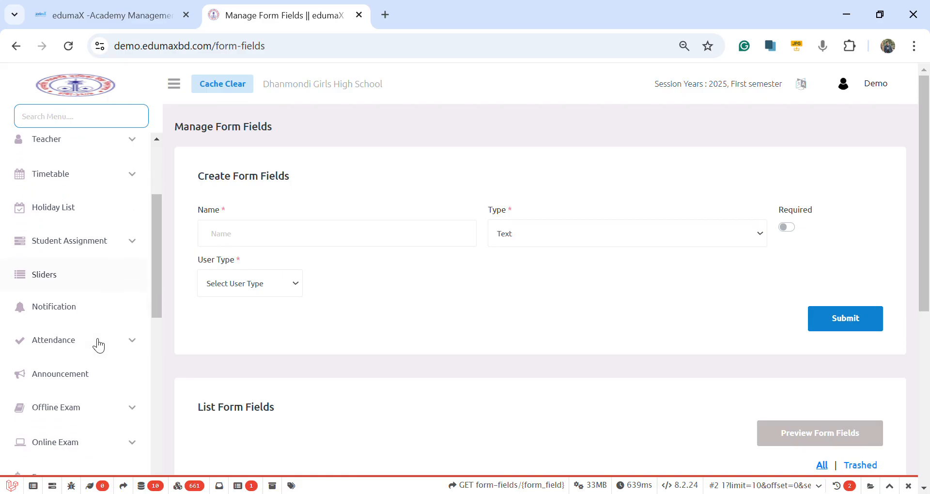
pyautogui.scroll(4, 76, 209)
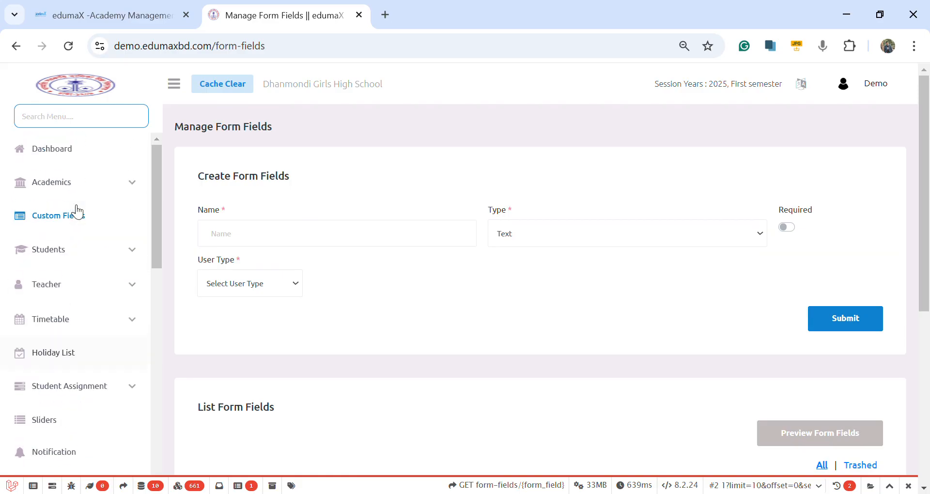
pyautogui.click(77, 258)
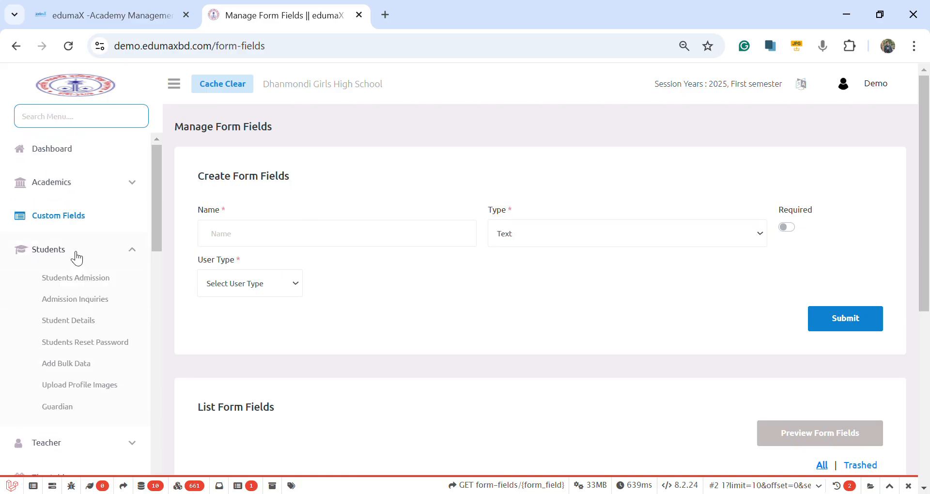
pyautogui.click(93, 285)
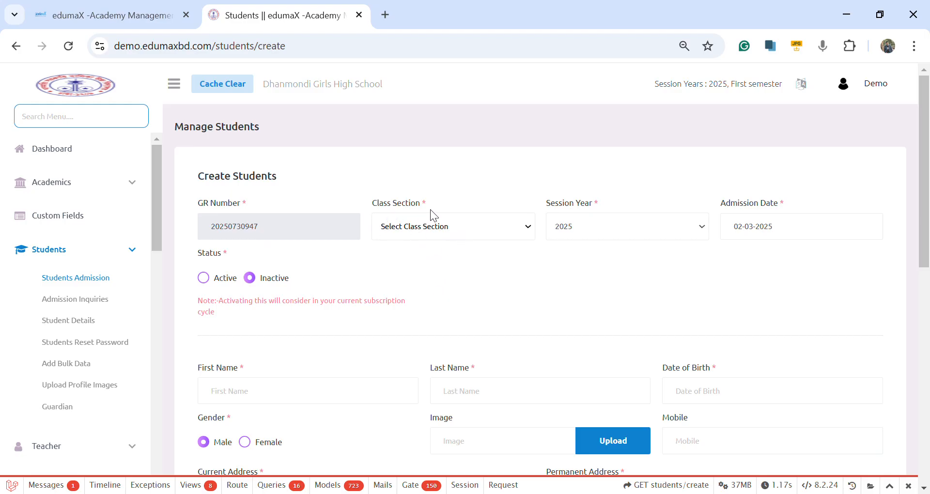
pyautogui.click(439, 291)
pyautogui.click(207, 280)
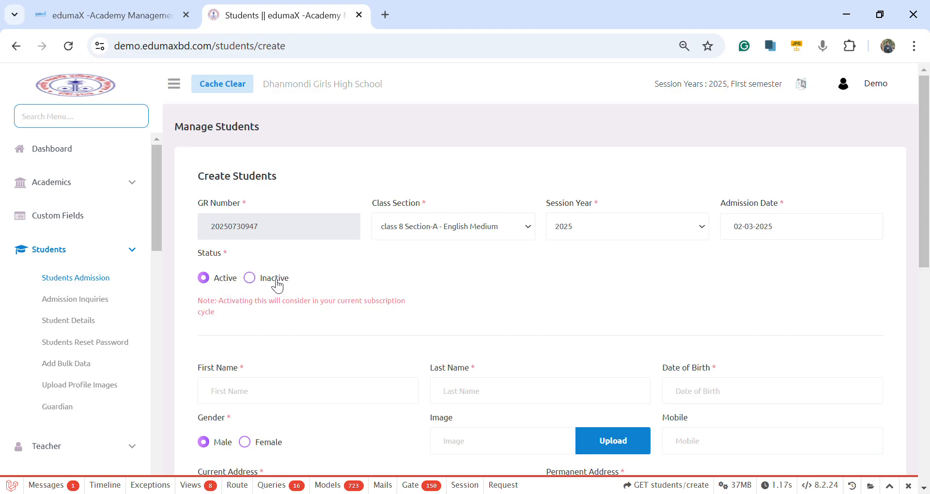
# Step: Fill in the student's first name, last name and date of birth in the Create Students form
pyautogui.scroll(-3, 281, 283)
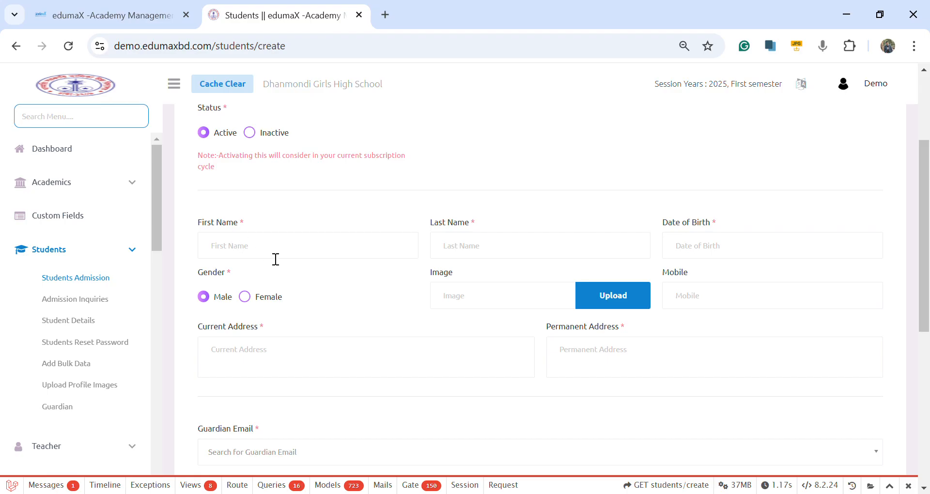
pyautogui.click(259, 255)
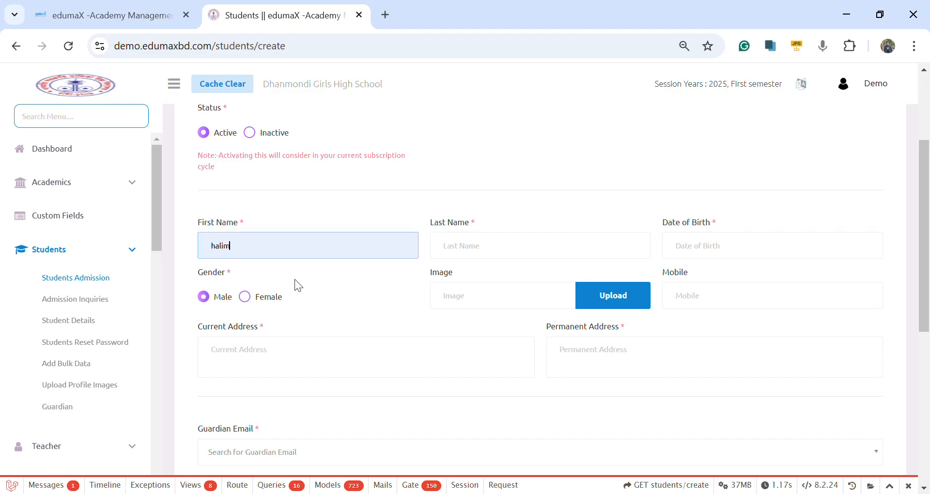
pyautogui.click(458, 252)
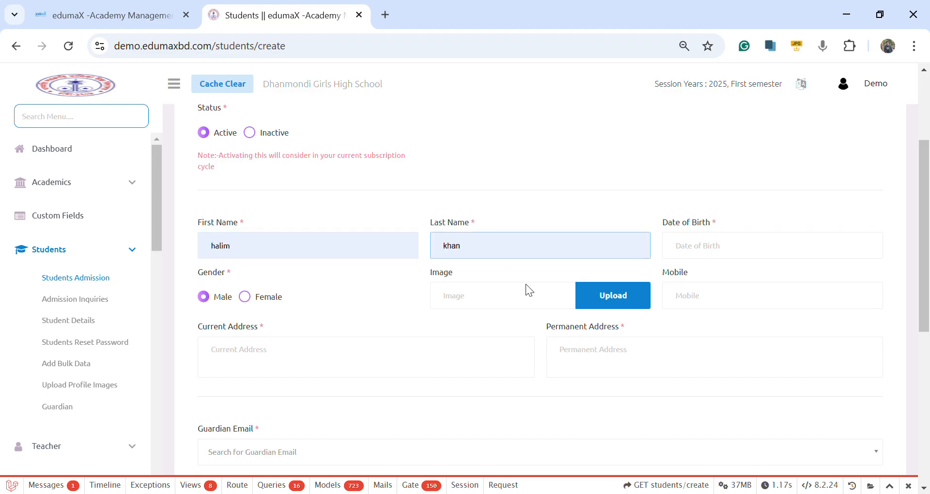
pyautogui.click(715, 251)
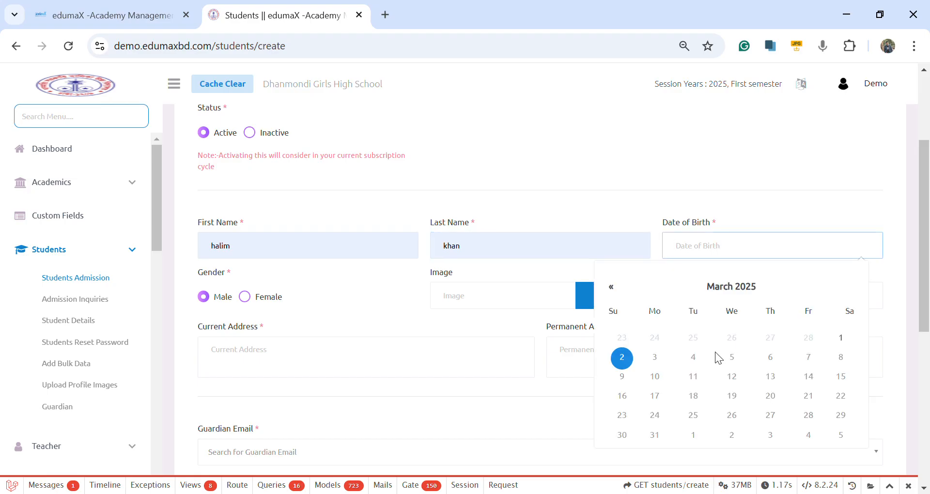
pyautogui.click(624, 363)
# Step: Start filling in the student's current address and look over the permanent address and guardian fields
pyautogui.scroll(-3, 487, 289)
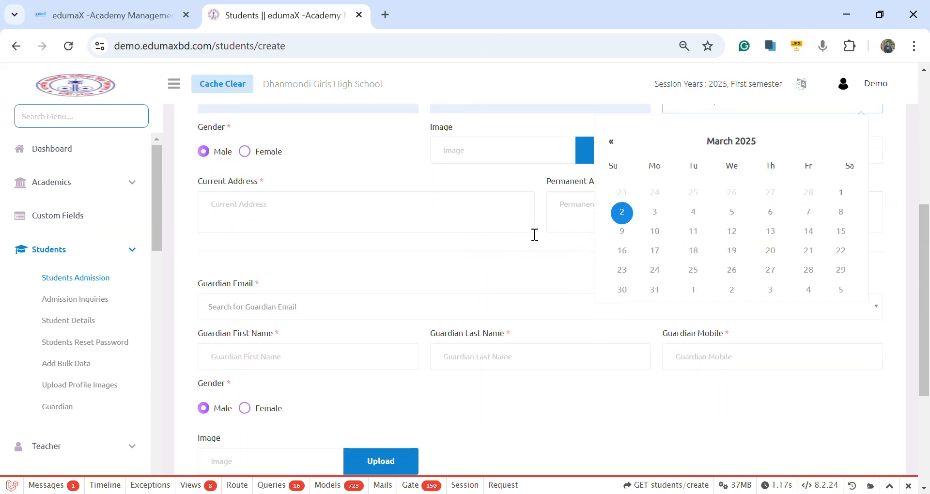
pyautogui.click(283, 218)
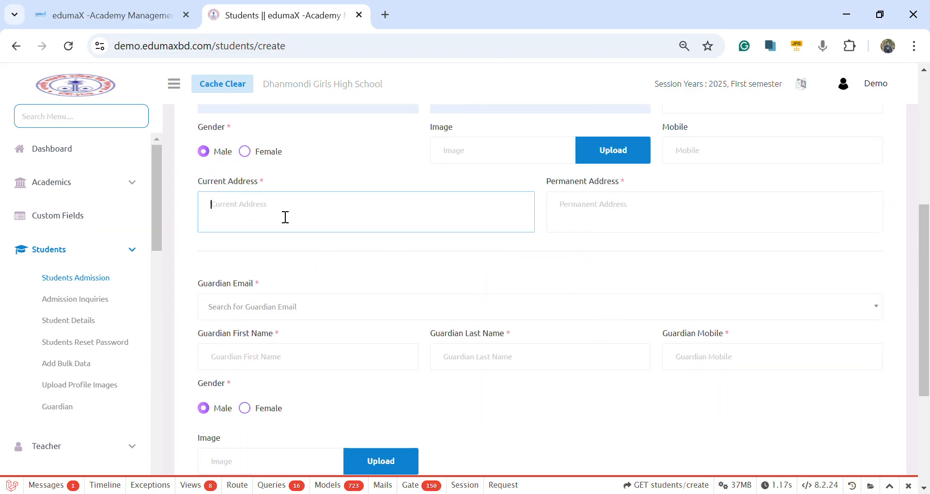
pyautogui.write('d')
pyautogui.click(581, 209)
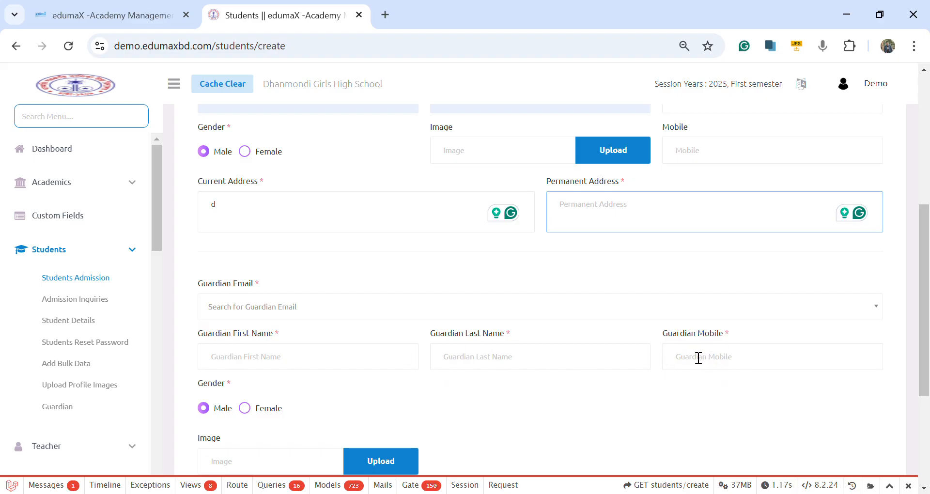
pyautogui.scroll(-1, 231, 390)
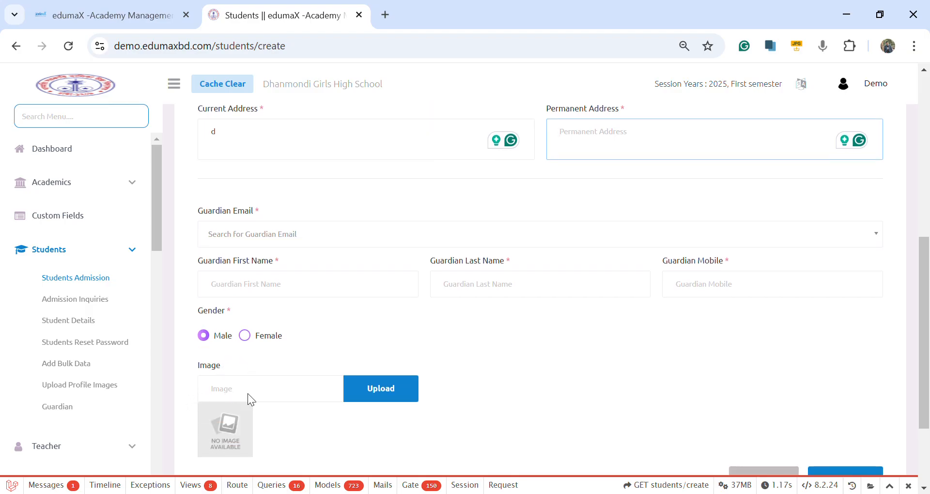
# Step: Open the Admission Inquiries page under Students and look over its class filters and applicant table
pyautogui.click(60, 304)
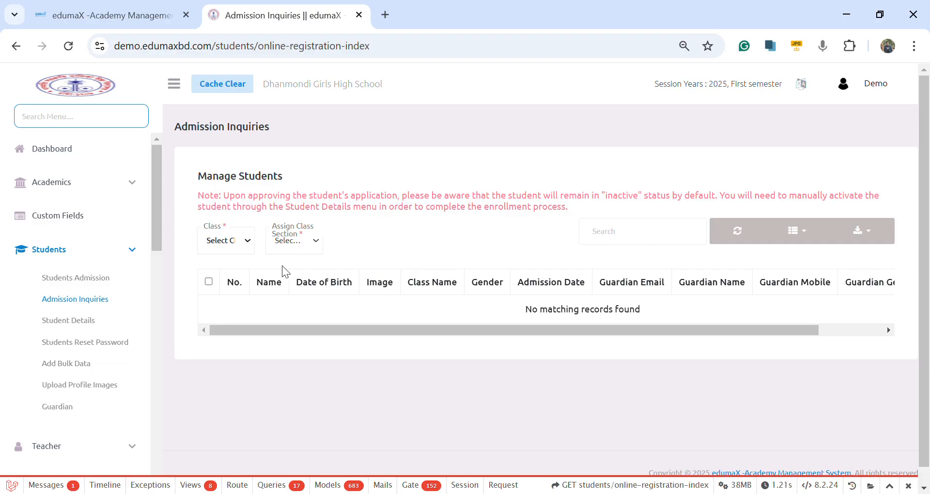
pyautogui.scroll(-3, 164, 328)
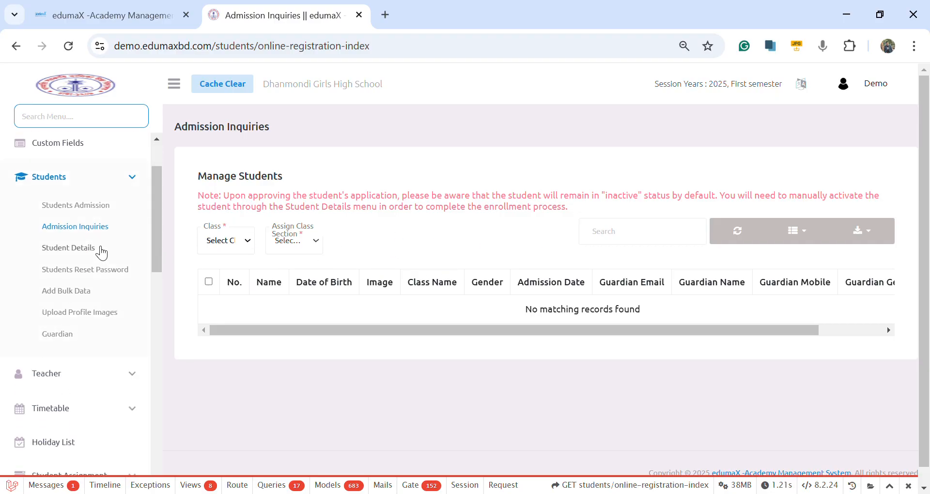
# Step: Open Student Details, filter the list to Class-9 Section-A - English Medium, and look through the listed students
pyautogui.click(101, 249)
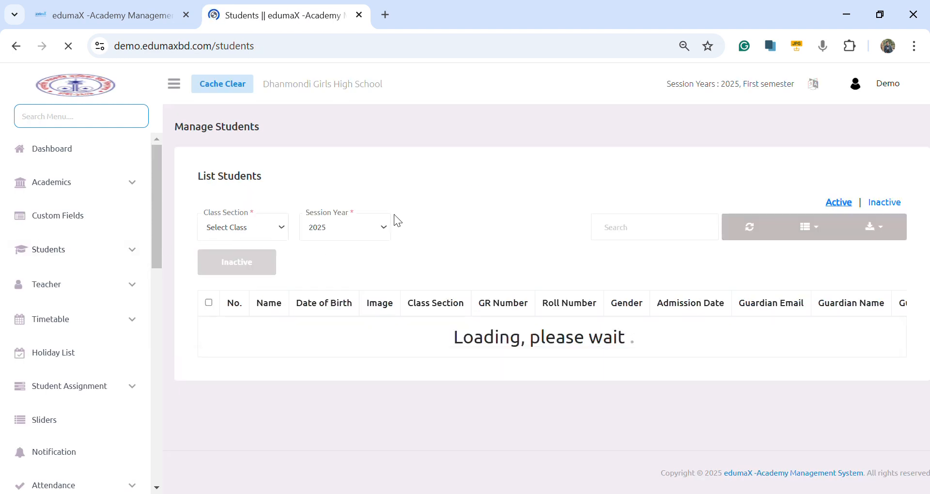
pyautogui.click(280, 229)
pyautogui.click(289, 274)
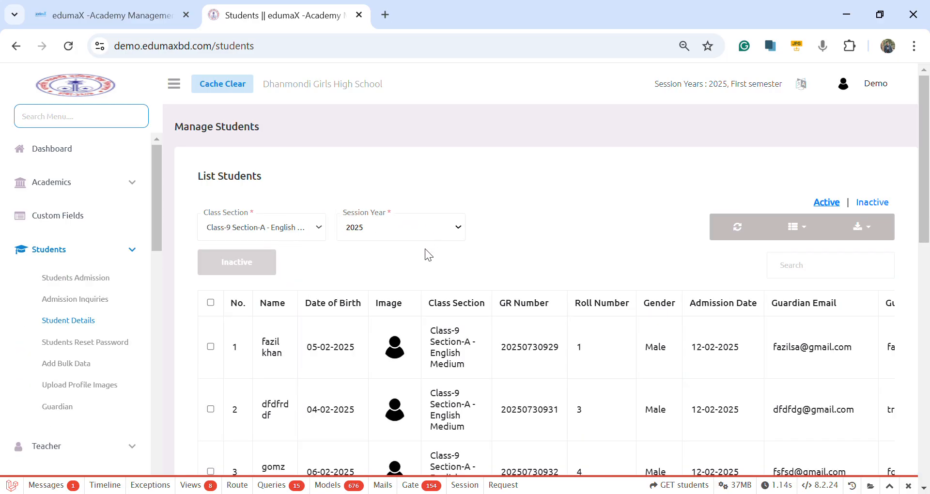
pyautogui.scroll(-10, 480, 380)
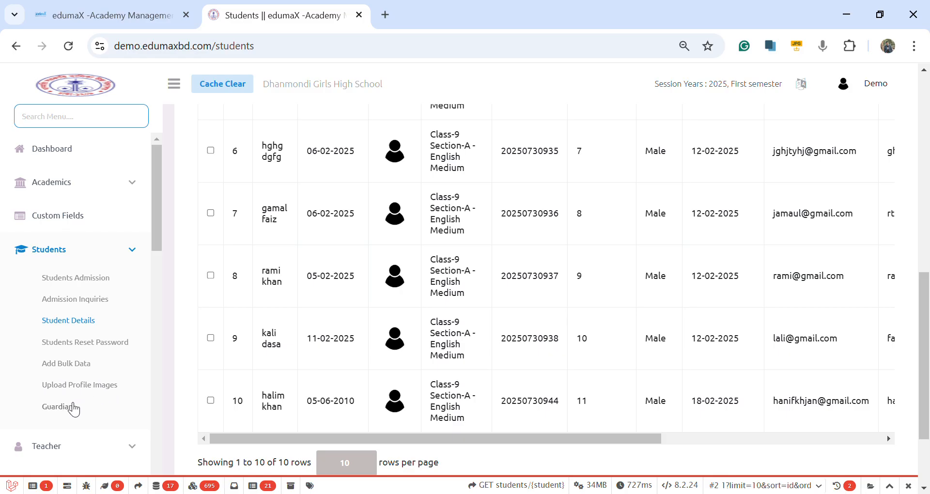
# Step: Open the Manage Teacher page under Teacher and set the status to Active in the Create Teacher form
pyautogui.scroll(-2, 74, 409)
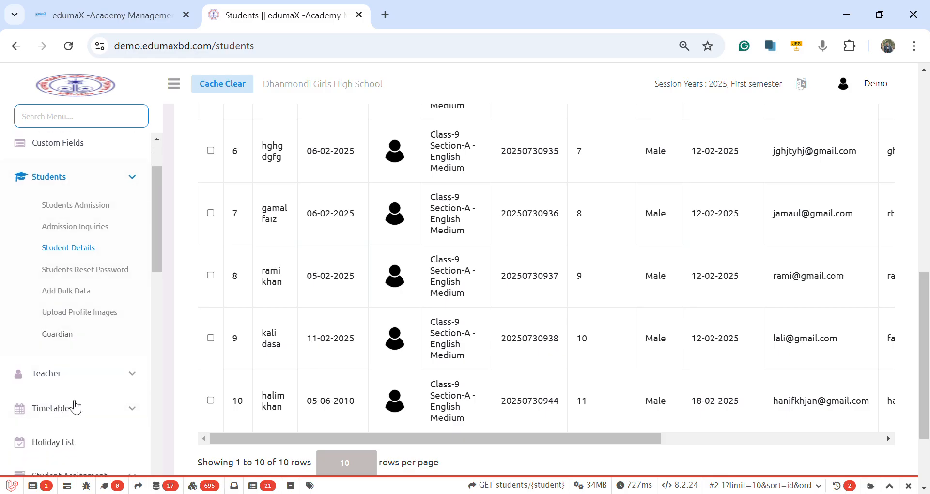
pyautogui.click(60, 381)
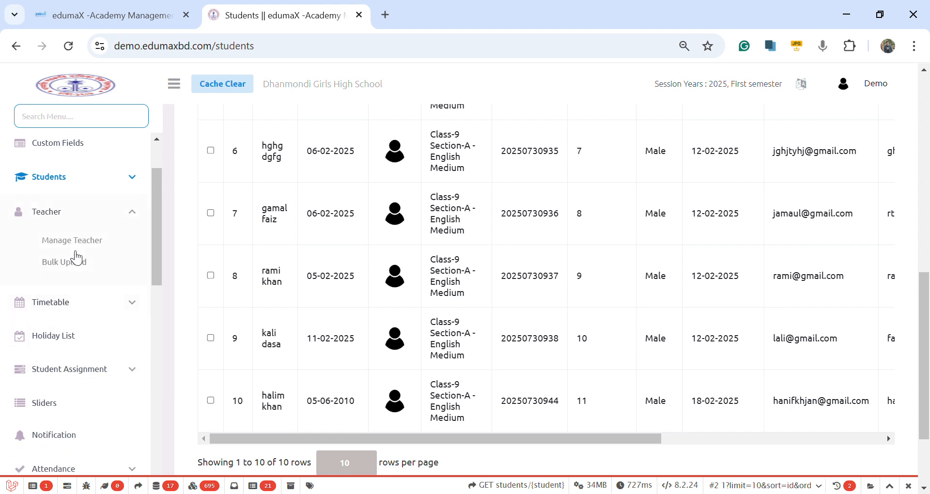
pyautogui.click(82, 248)
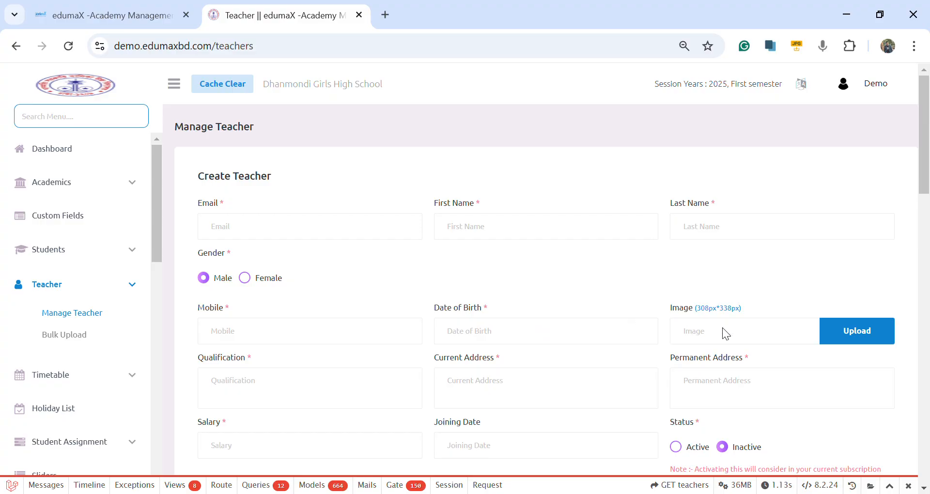
pyautogui.scroll(-3, 356, 354)
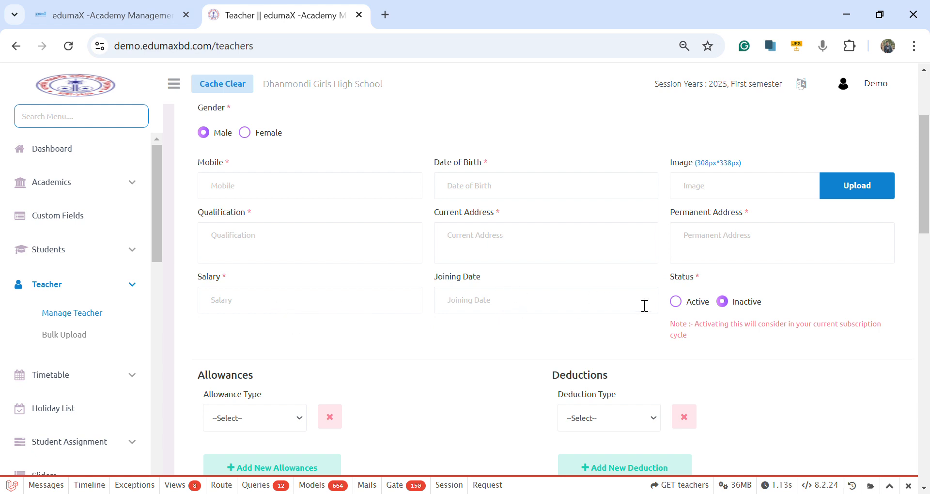
pyautogui.click(676, 302)
# Step: Look over the Allowance Type and Deduction Type choices and review the rest of the Create Teacher form
pyautogui.scroll(-2, 305, 366)
pyautogui.click(292, 273)
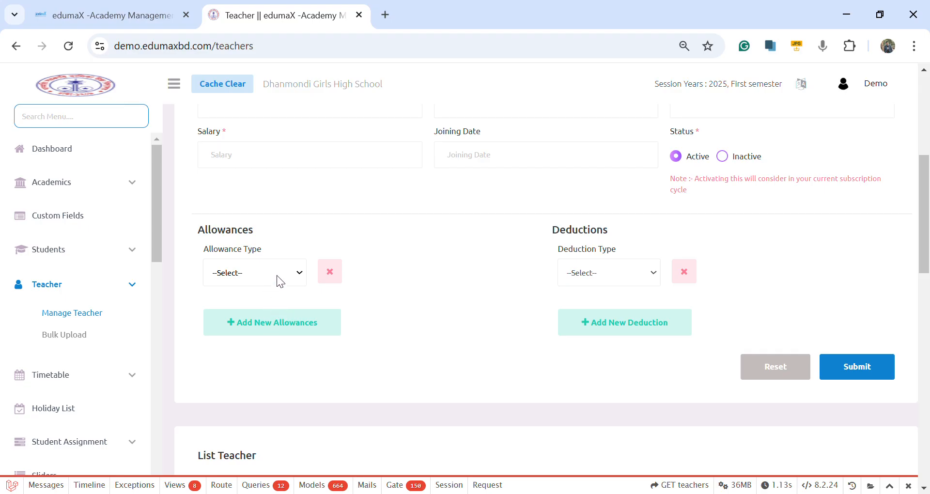
pyautogui.click(619, 267)
pyautogui.click(621, 329)
pyautogui.scroll(6, 515, 341)
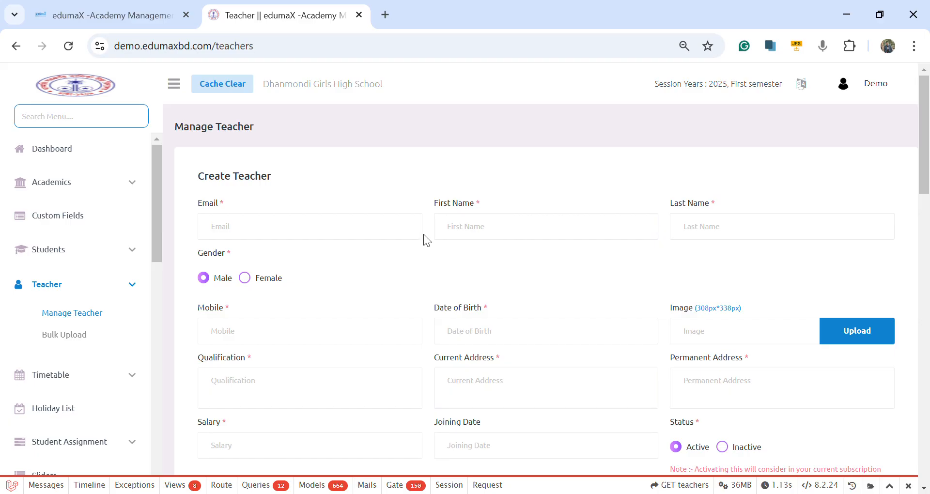
pyautogui.scroll(-3, 358, 267)
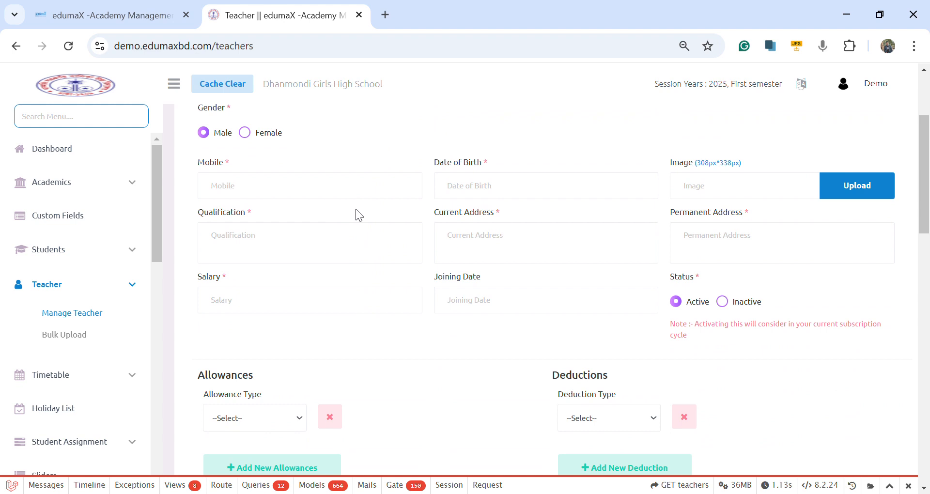
pyautogui.scroll(-3, 356, 208)
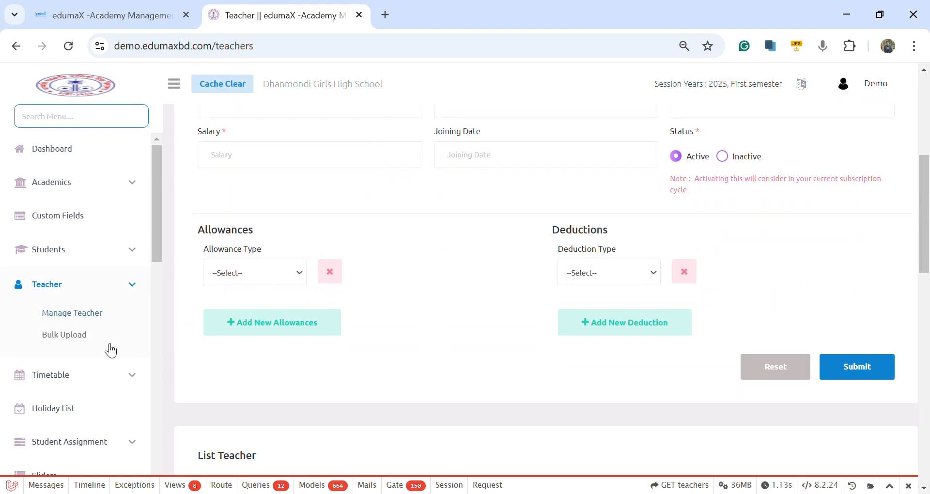
# Step: Open the Notification page and look over the Create Notification form and the recipient list
pyautogui.scroll(-1, 111, 350)
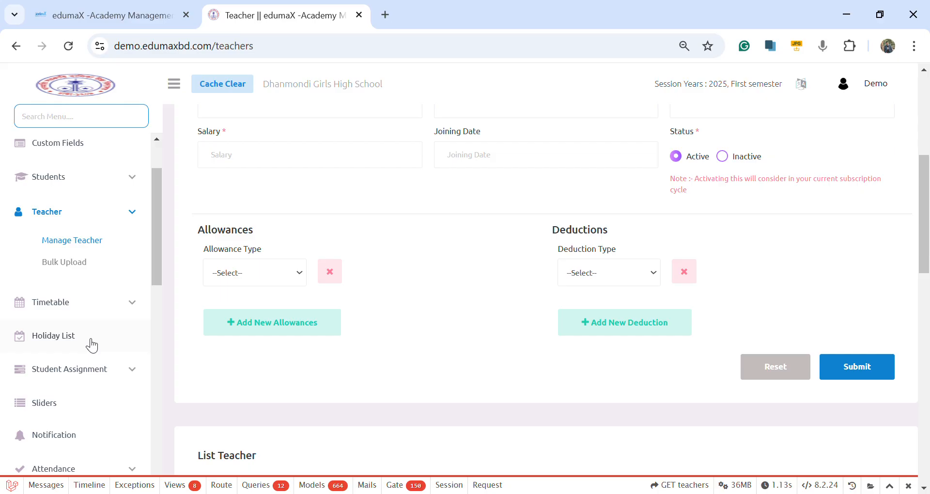
pyautogui.scroll(-1, 96, 359)
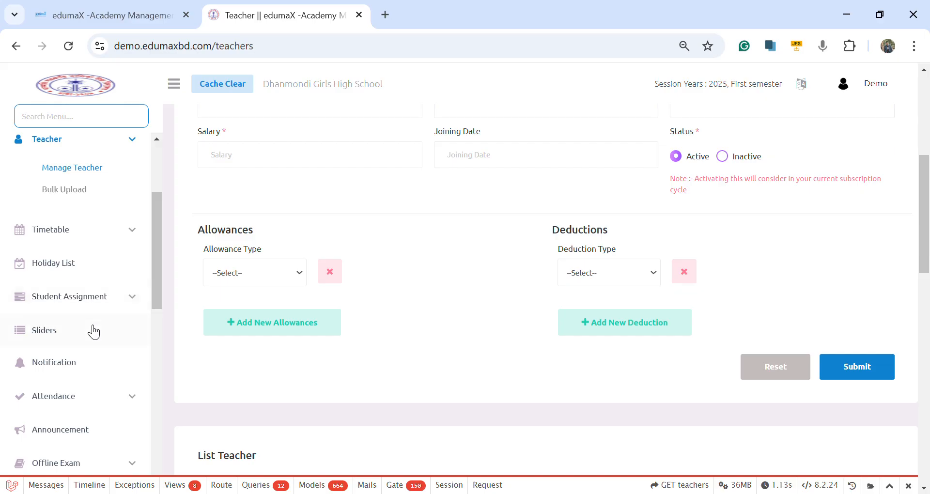
pyautogui.scroll(-1, 94, 332)
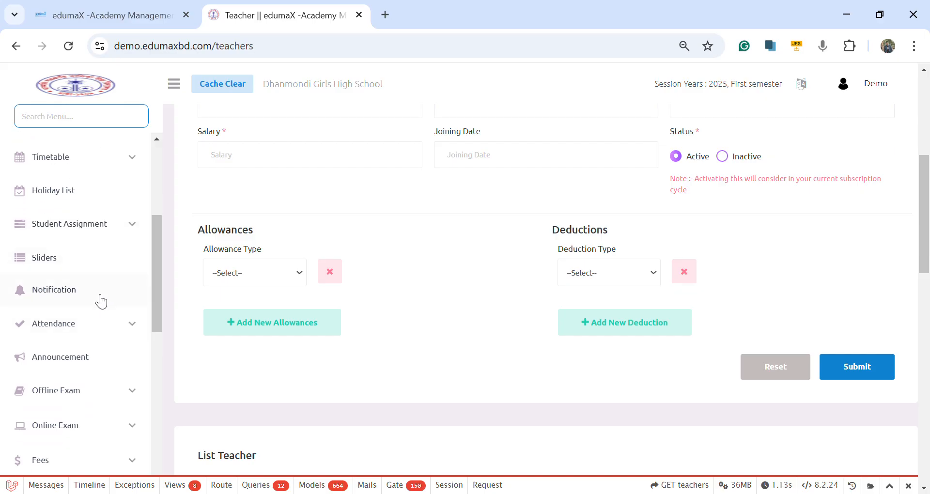
pyautogui.click(101, 298)
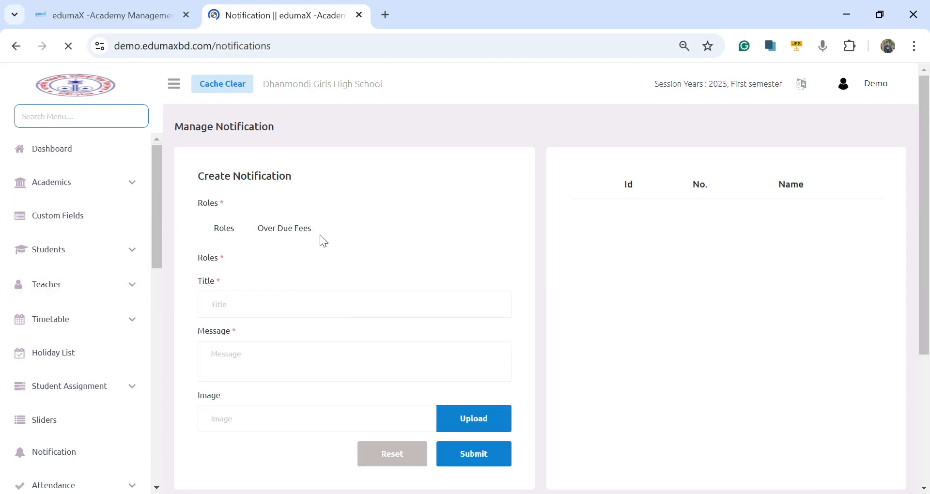
pyautogui.scroll(-3, 286, 271)
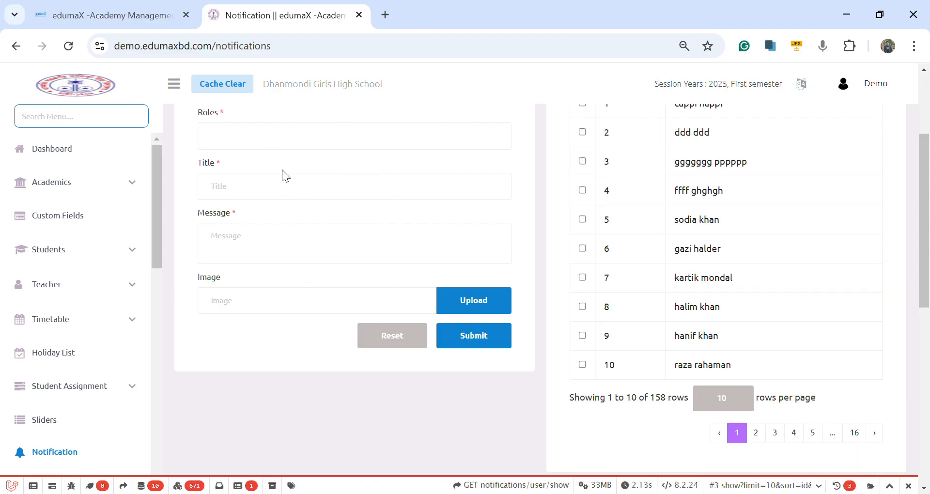
pyautogui.scroll(3, 699, 257)
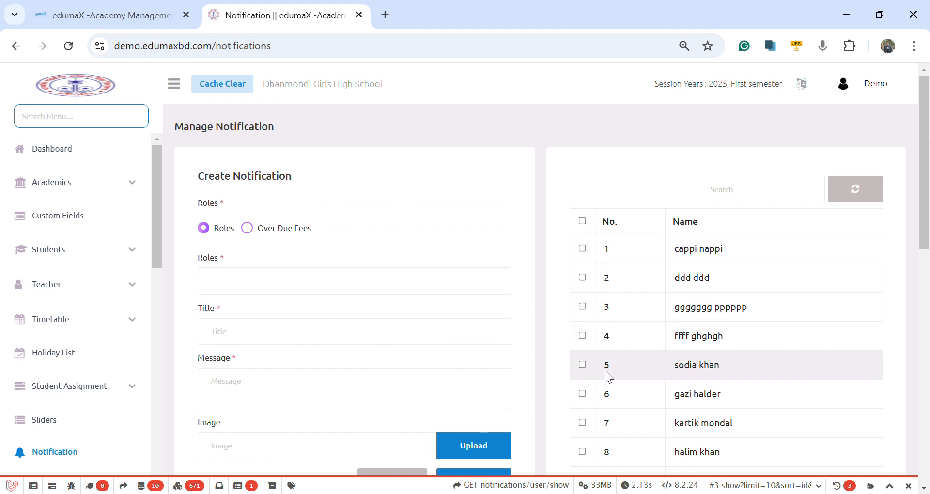
pyautogui.scroll(-3, 609, 284)
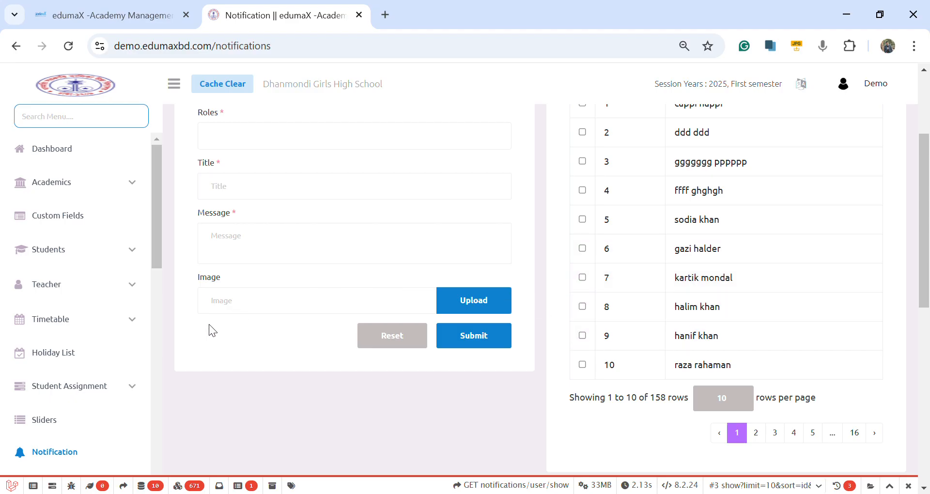
pyautogui.scroll(-1, 209, 323)
# Step: Look through the entries under Attendance, Offline Exam and Online Exam
pyautogui.scroll(-2, 90, 371)
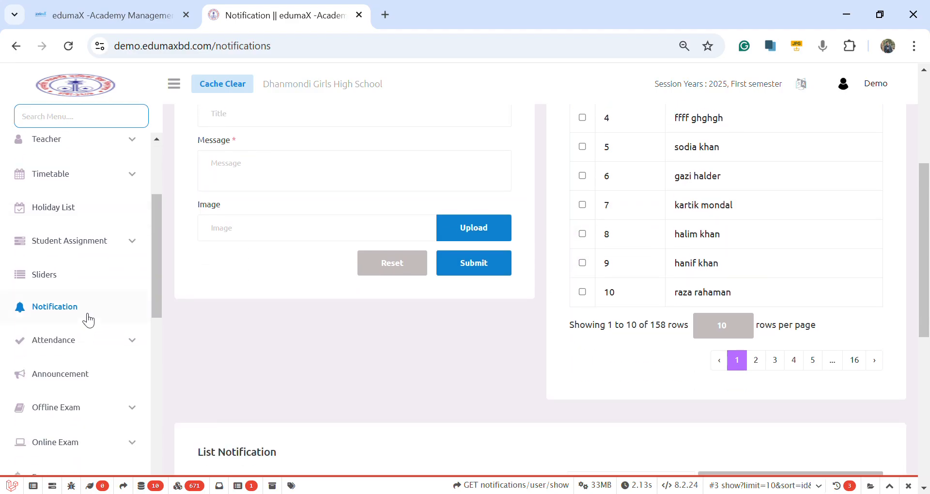
pyautogui.click(76, 343)
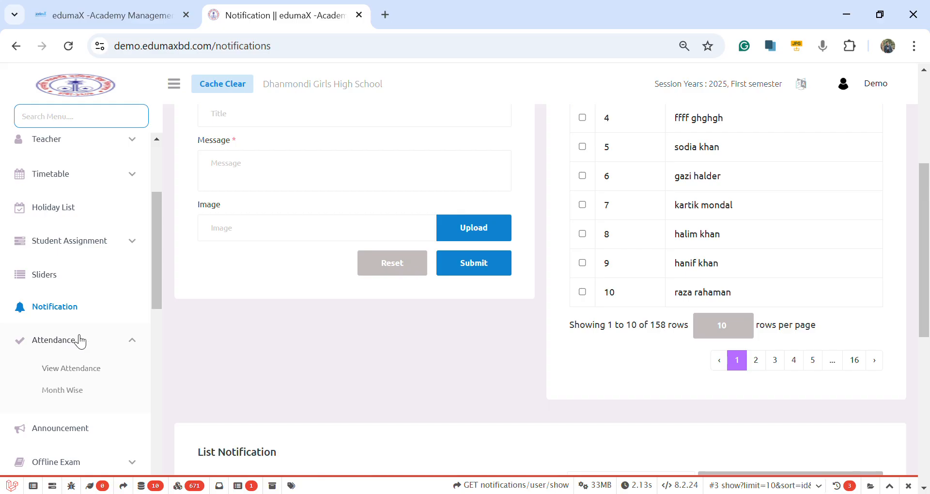
pyautogui.scroll(-3, 80, 342)
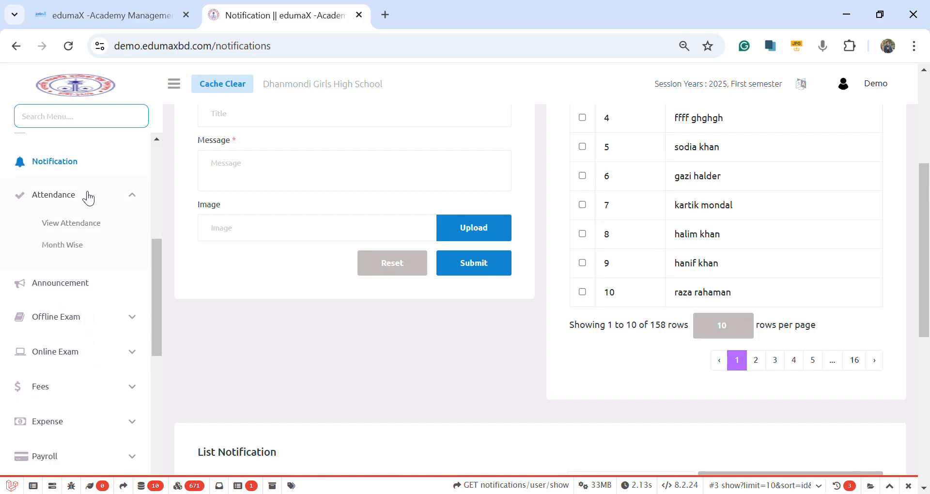
pyautogui.click(79, 328)
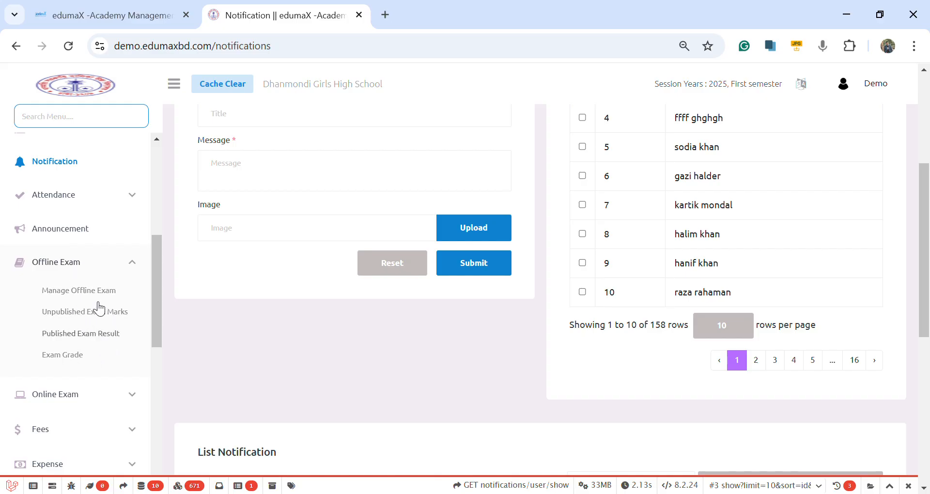
pyautogui.scroll(-3, 95, 346)
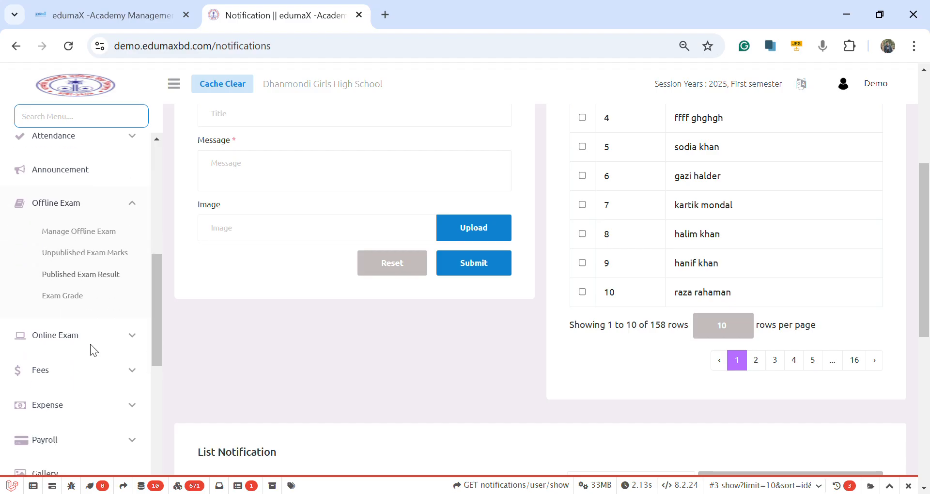
pyautogui.click(95, 249)
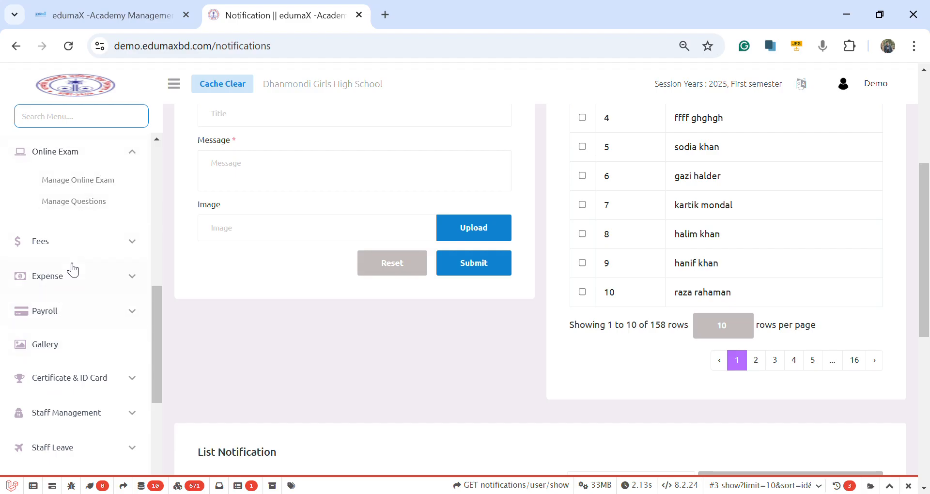
# Step: Open the Gallery page and look over the Create Gallery form and the remaining system modules
pyautogui.click(73, 353)
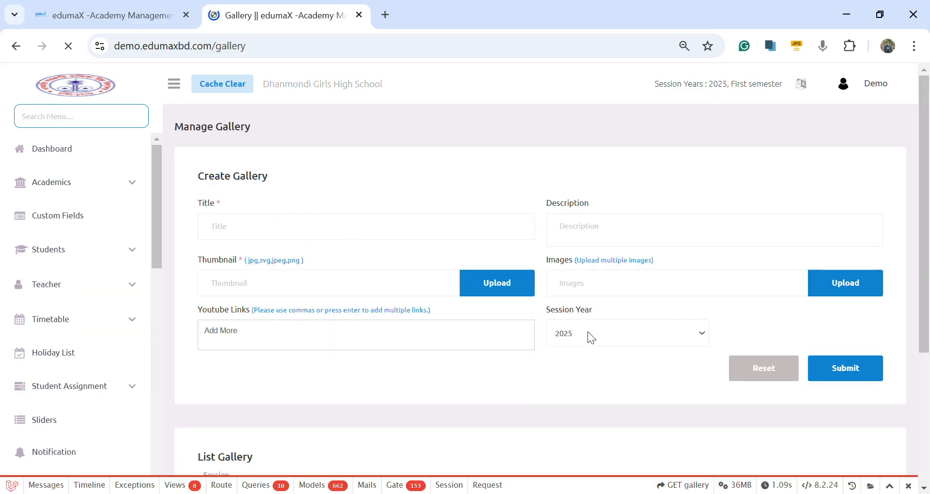
pyautogui.scroll(-3, 78, 373)
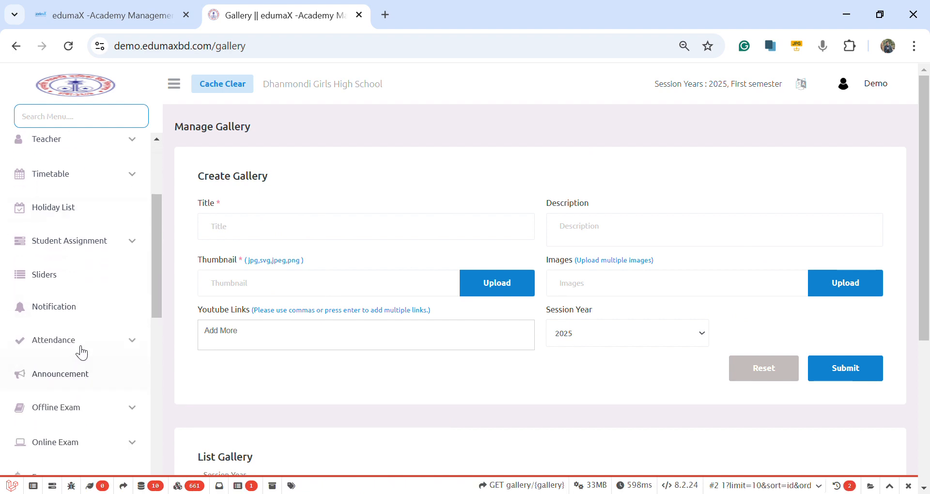
pyautogui.scroll(-7, 92, 386)
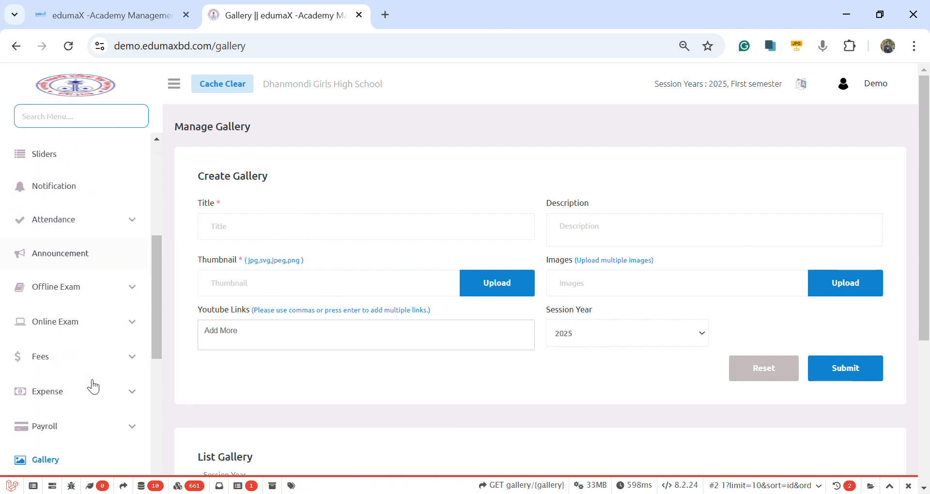
pyautogui.scroll(-2, 72, 322)
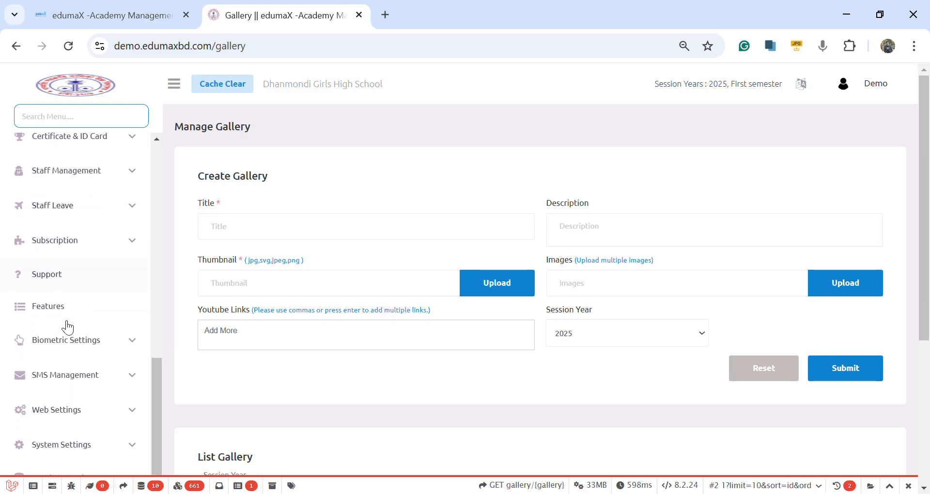
pyautogui.scroll(3, 104, 153)
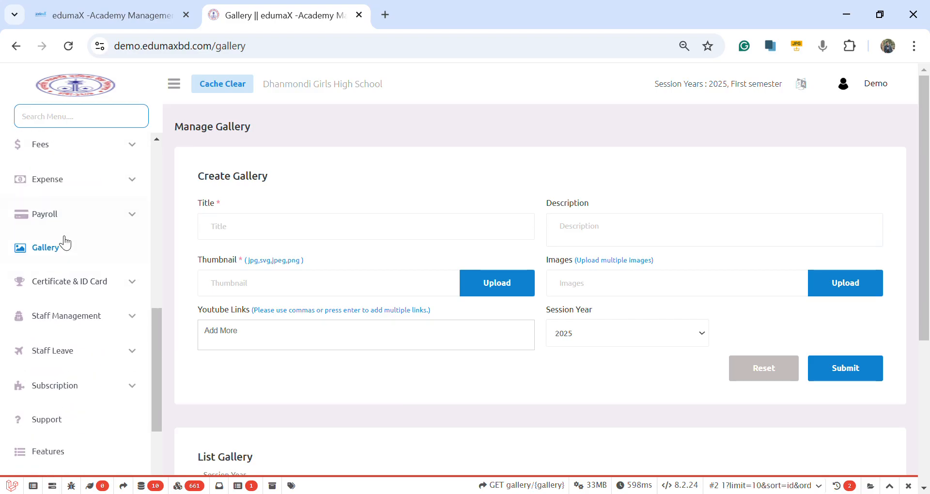
# Step: Open Certificate Template under Certificate & ID Card and review the Create Certificate Template form with its placeholder fields
pyautogui.click(78, 285)
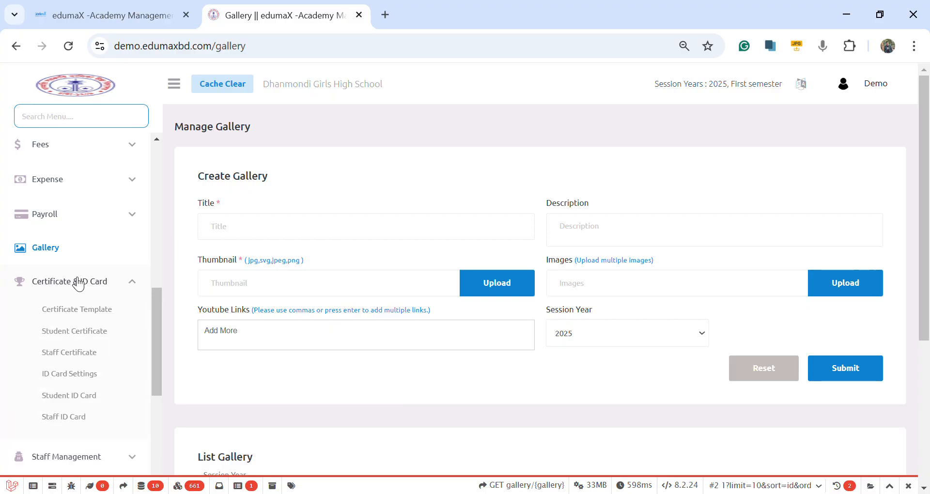
pyautogui.click(92, 314)
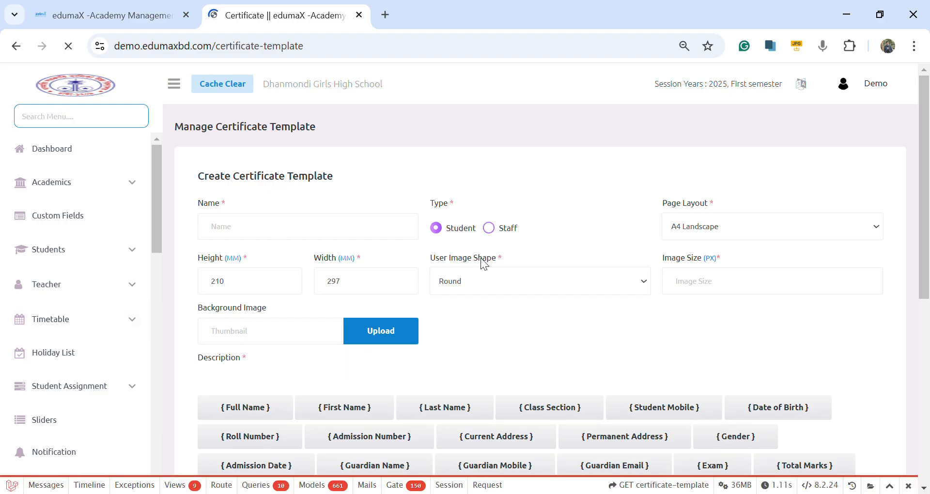
pyautogui.scroll(-3, 483, 278)
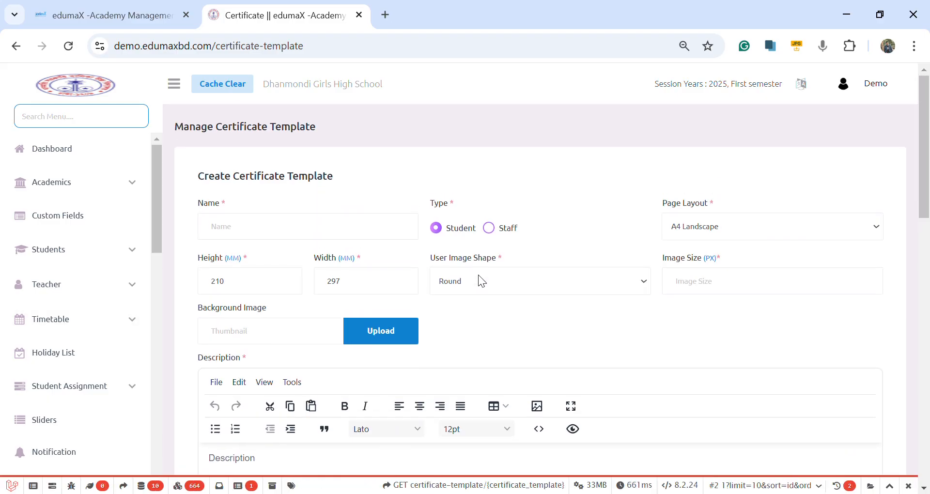
pyautogui.scroll(-5, 478, 275)
pyautogui.scroll(6, 478, 275)
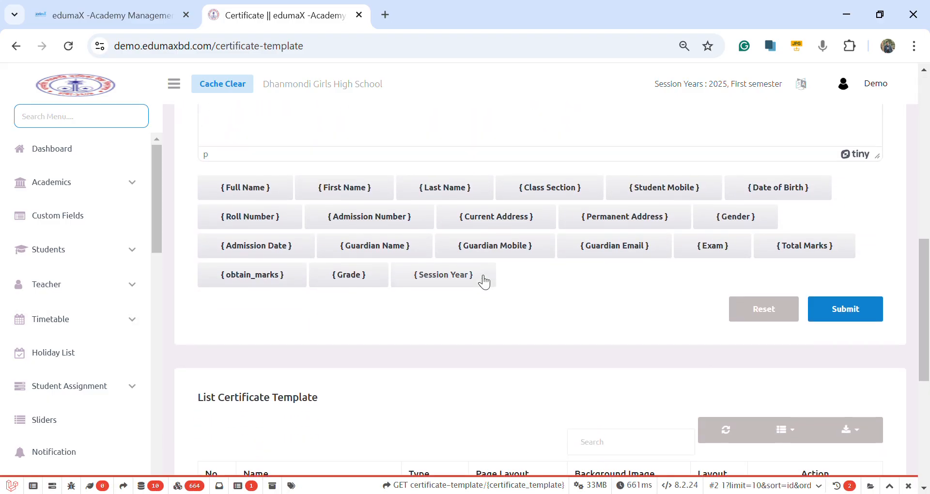
pyautogui.scroll(2, 425, 276)
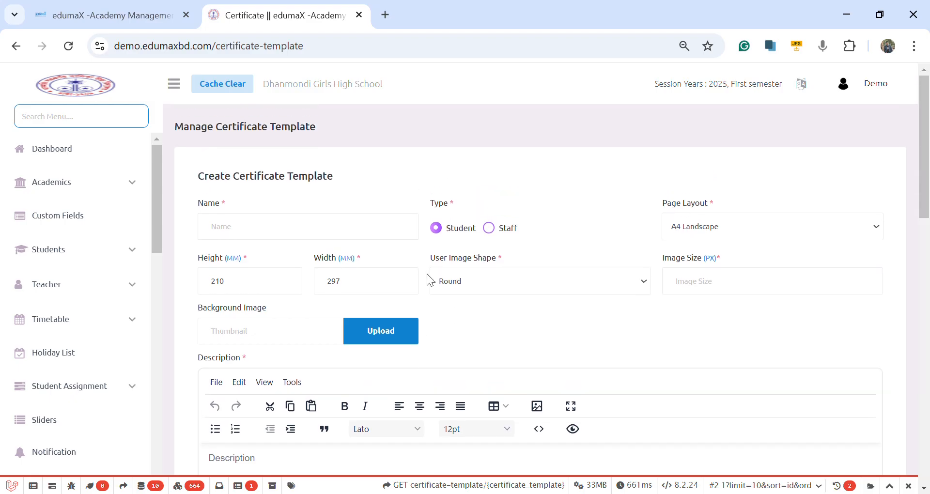
pyautogui.scroll(-10, 428, 274)
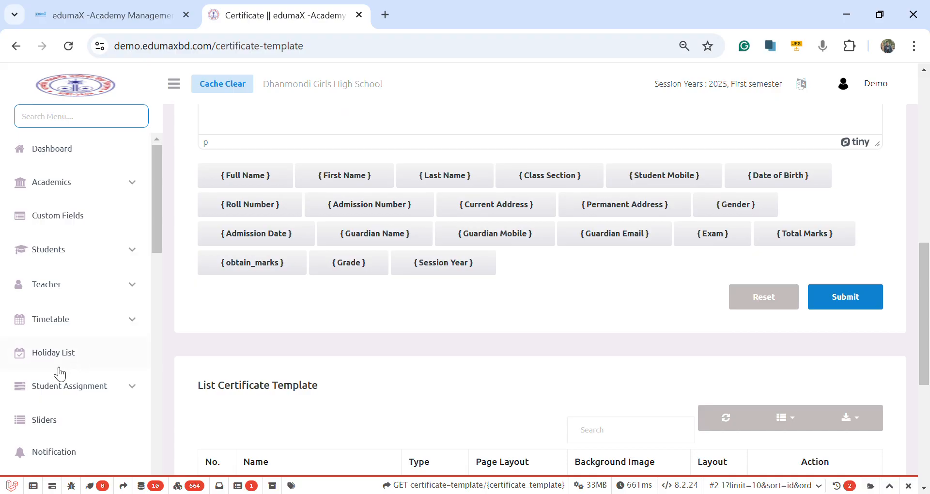
# Step: Look through the remaining system modules, expanding Staff Leave to view its entries, on to Web Settings and System Settings
pyautogui.scroll(-4, 60, 373)
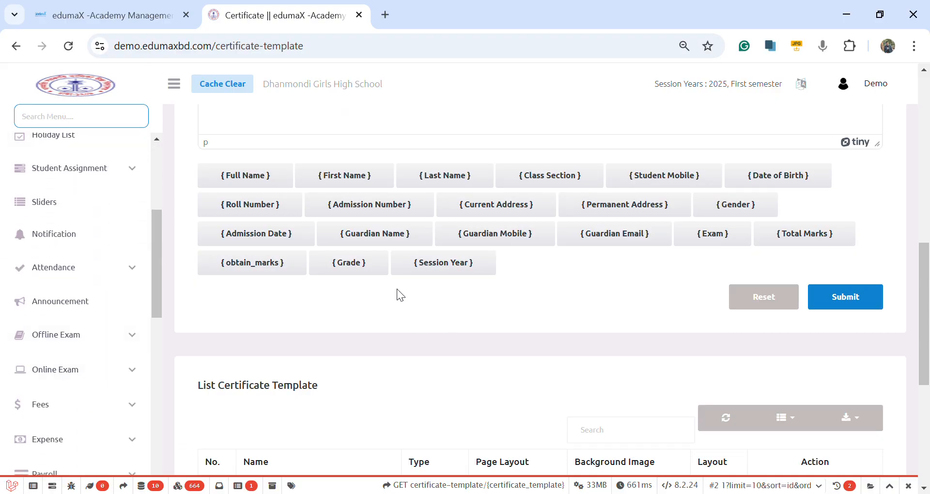
pyautogui.scroll(3, 240, 294)
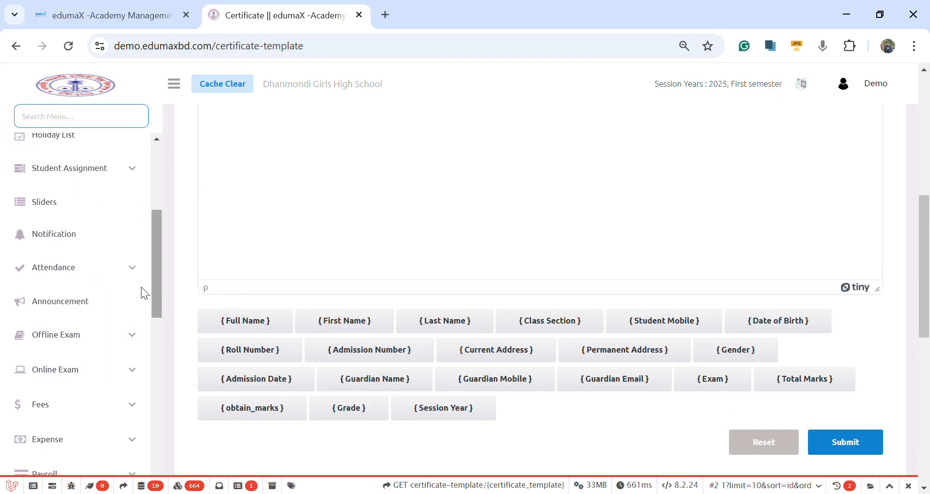
pyautogui.scroll(-5, 93, 303)
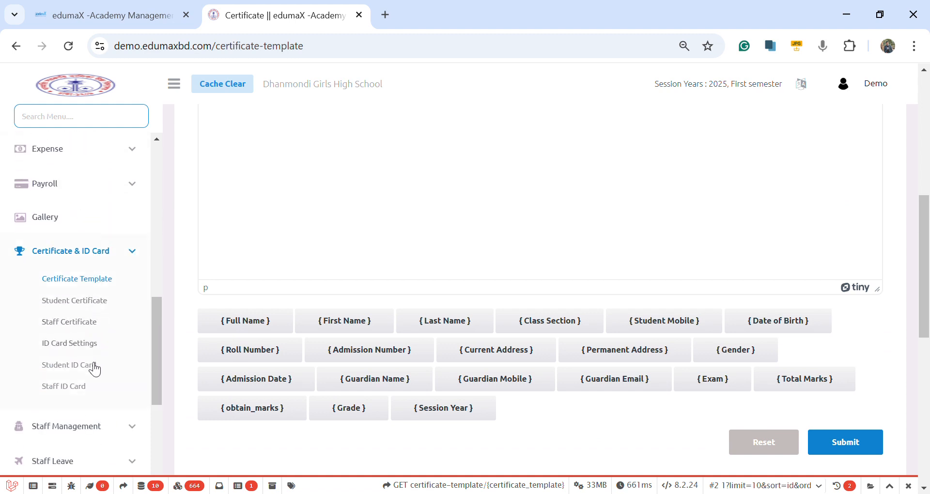
pyautogui.scroll(-4, 91, 347)
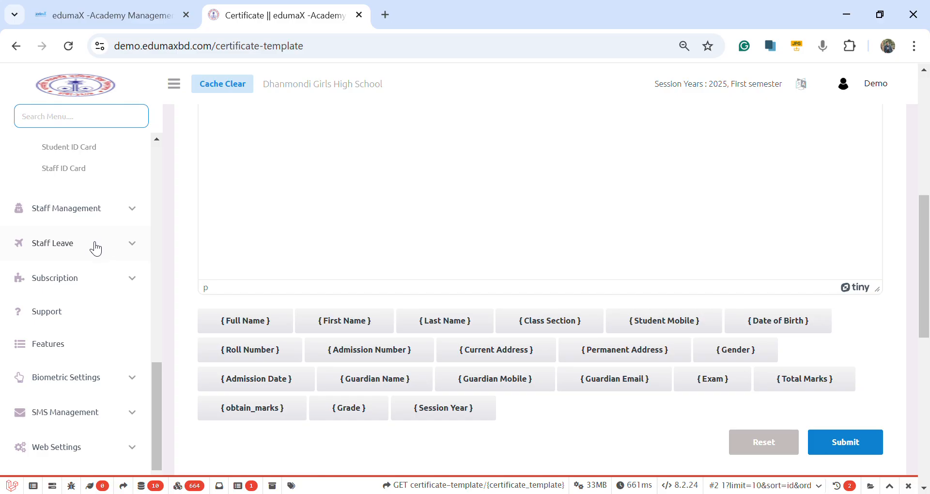
pyautogui.click(96, 247)
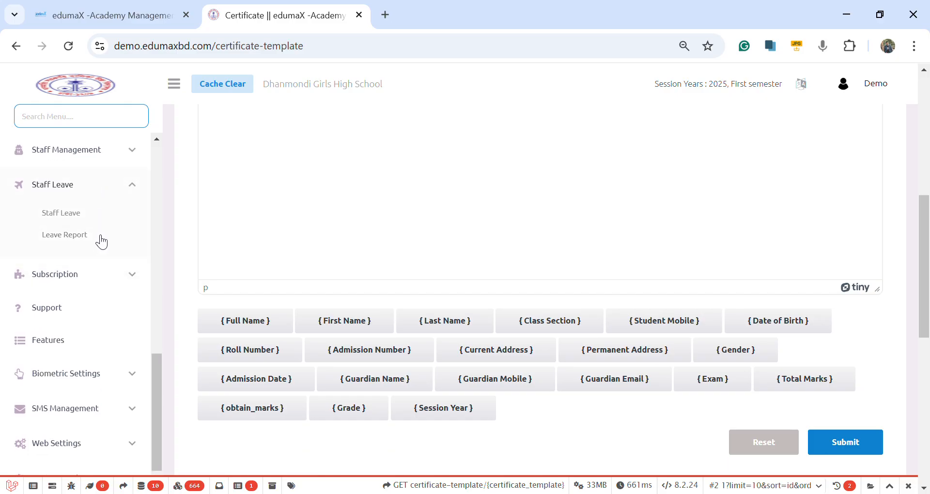
pyautogui.scroll(-1, 97, 253)
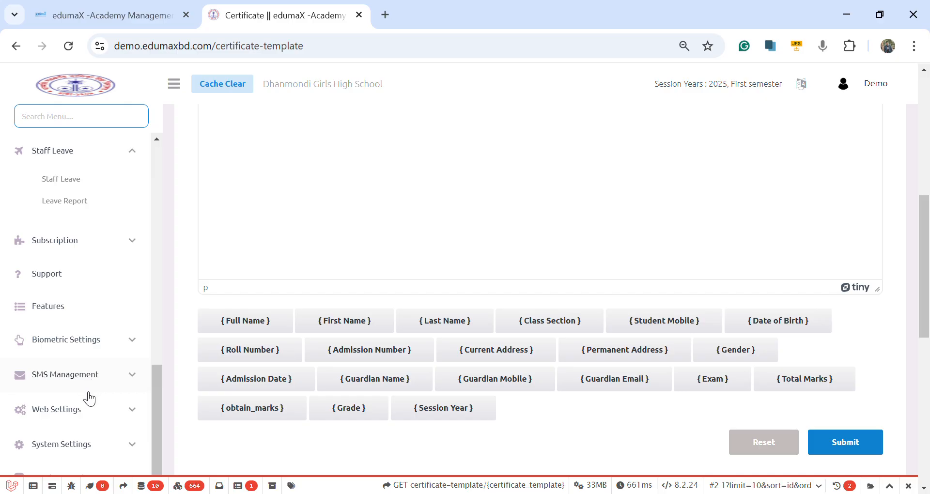
pyautogui.scroll(-3, 88, 399)
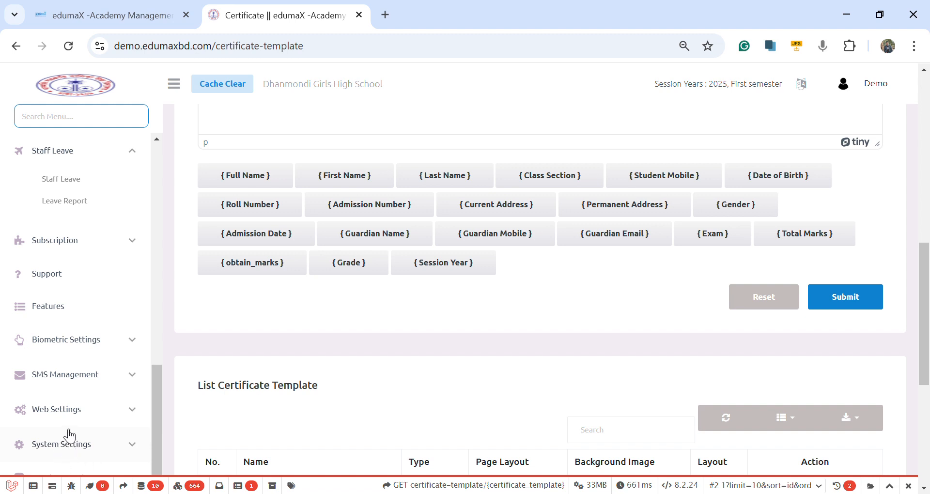
pyautogui.scroll(-5, 68, 438)
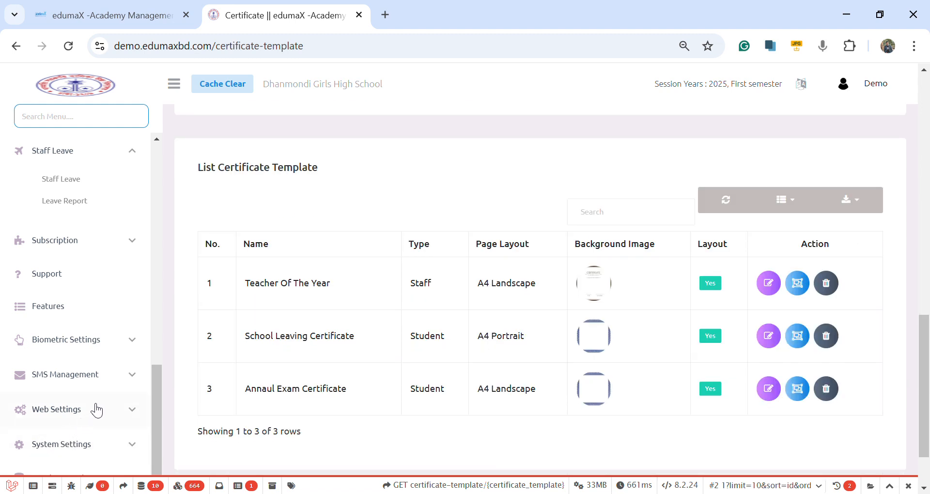